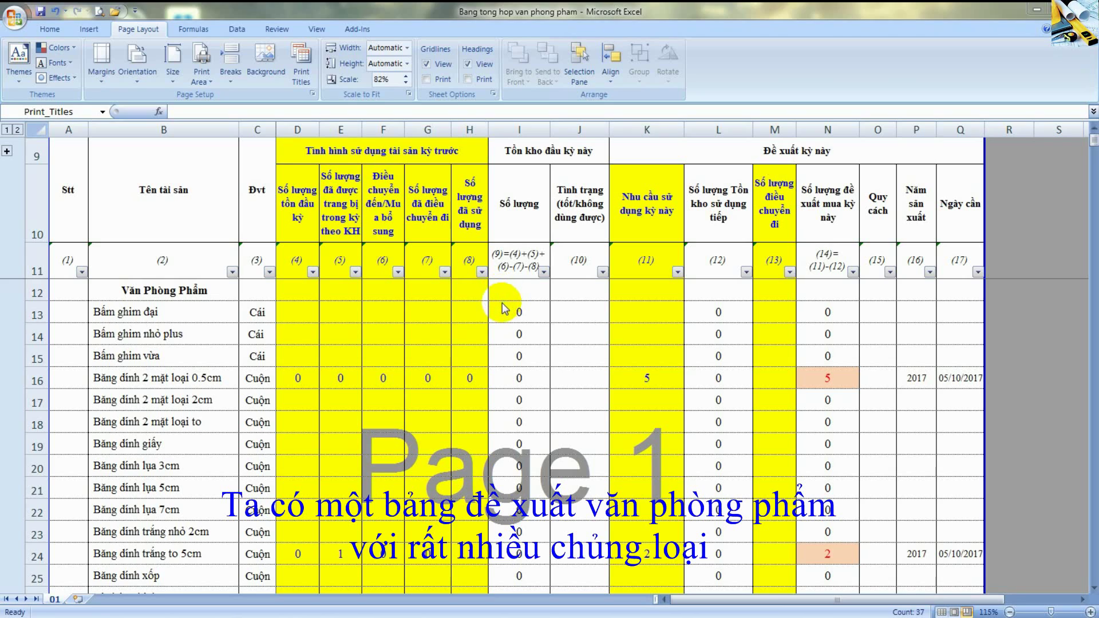
- Select the header block from Stt to column H, then scroll down through the item list
click(424, 312)
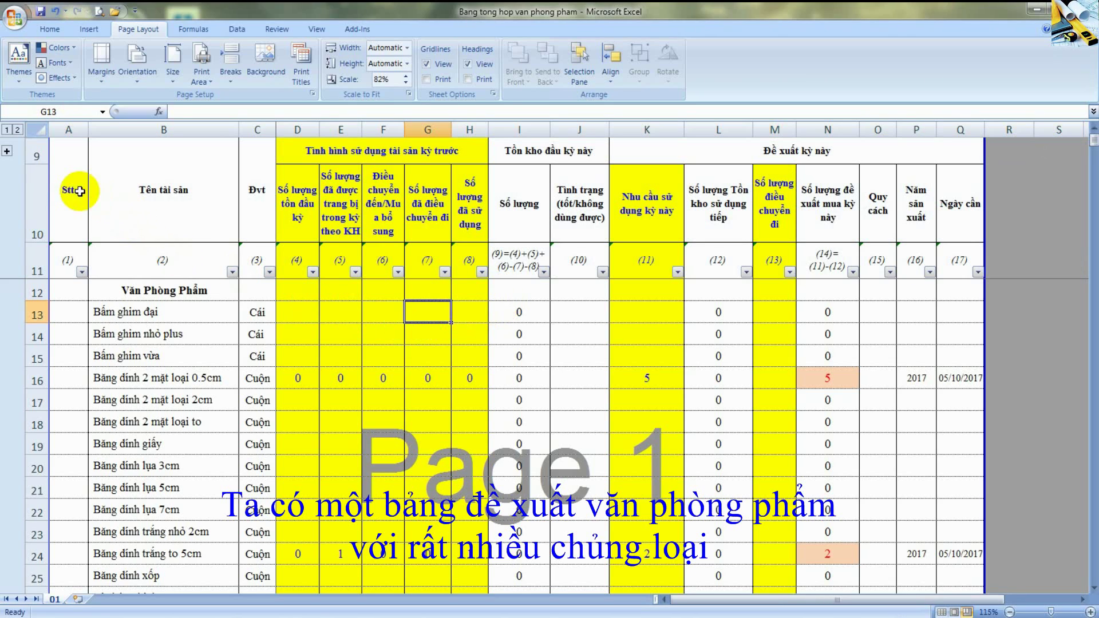
mouse_move(68, 183)
mouse_down()
mouse_move(370, 318)
mouse_move(829, 486)
mouse_up()
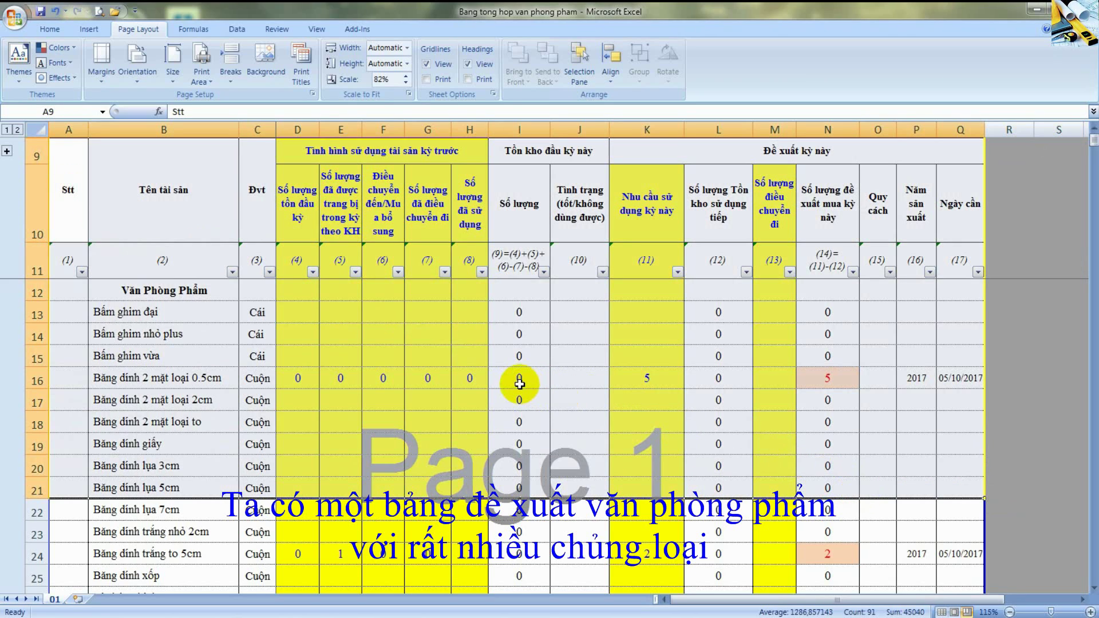
click(575, 378)
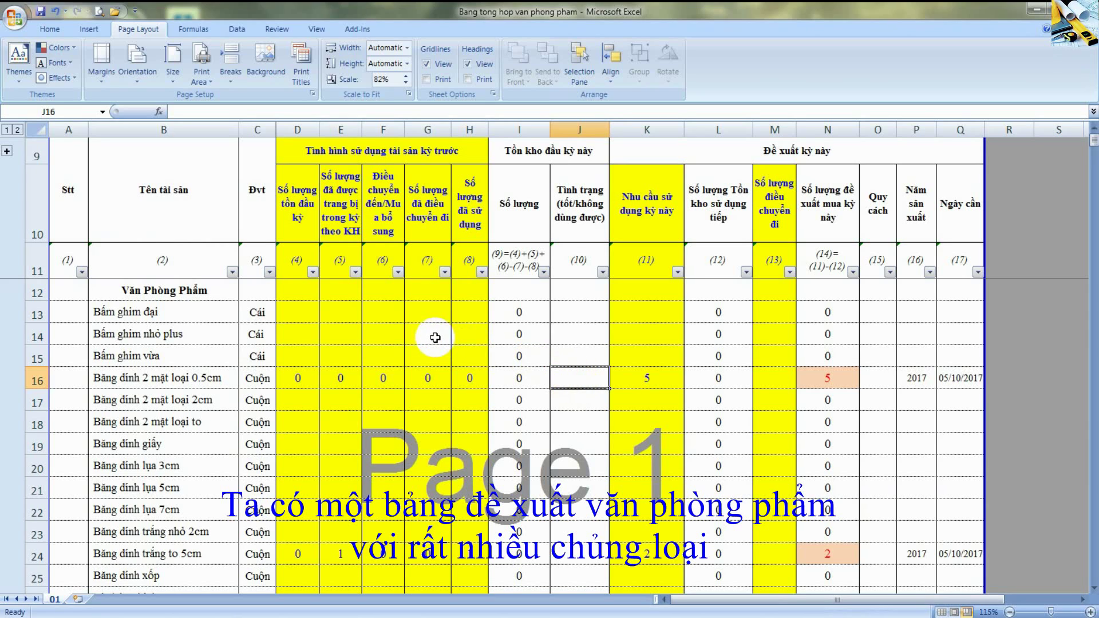
scroll(435, 338, down, 1)
scroll(435, 338, down, 2)
scroll(434, 338, down, 3)
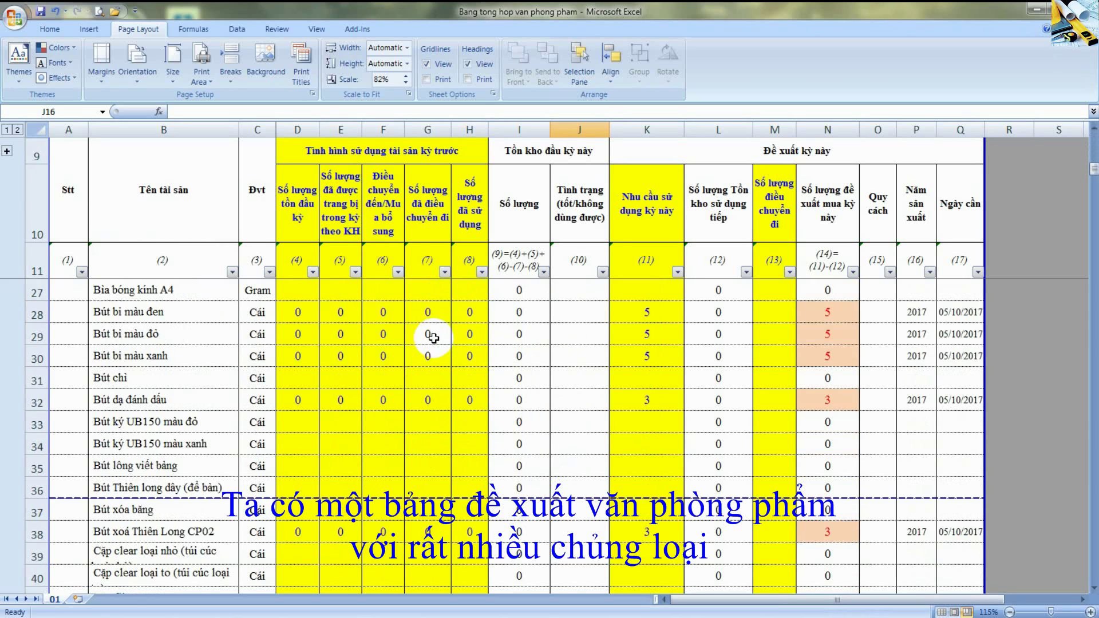
scroll(434, 339, down, 3)
scroll(434, 339, down, 8)
scroll(433, 339, down, 5)
scroll(433, 340, down, 6)
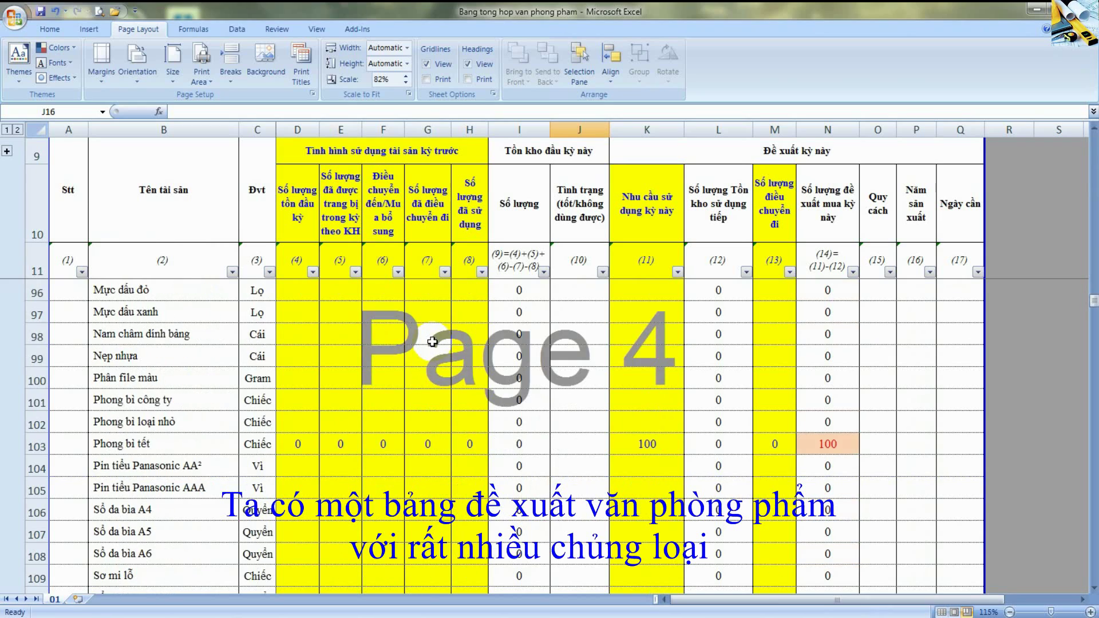
scroll(432, 341, down, 5)
scroll(432, 342, down, 6)
scroll(424, 345, down, 6)
scroll(424, 346, down, 6)
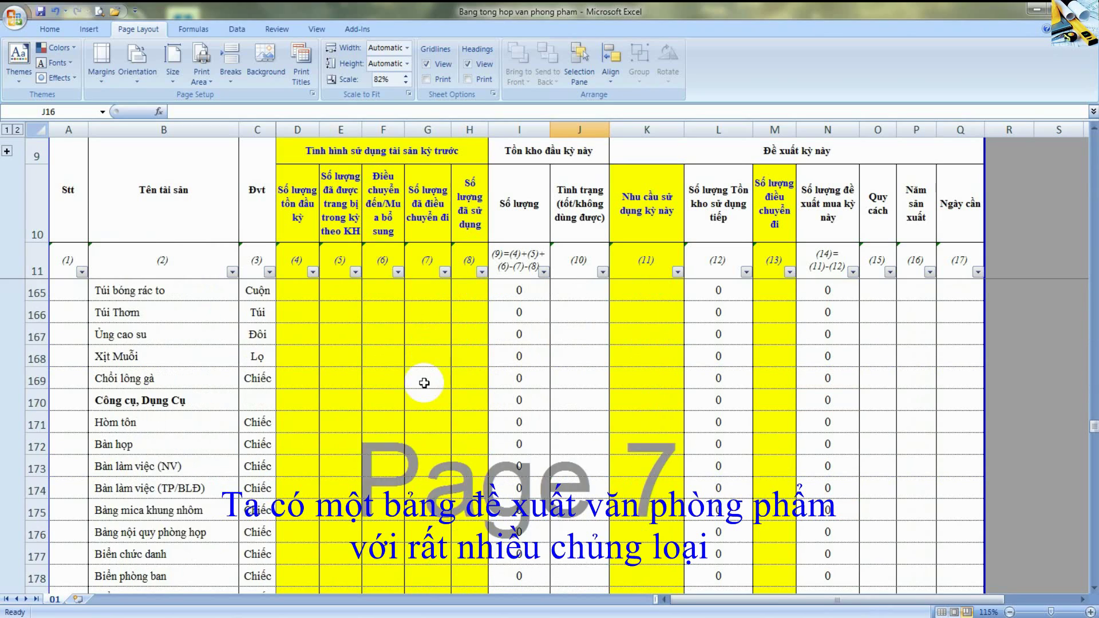
scroll(424, 380, down, 9)
scroll(429, 418, down, 7)
scroll(441, 452, down, 3)
middle_click(451, 458)
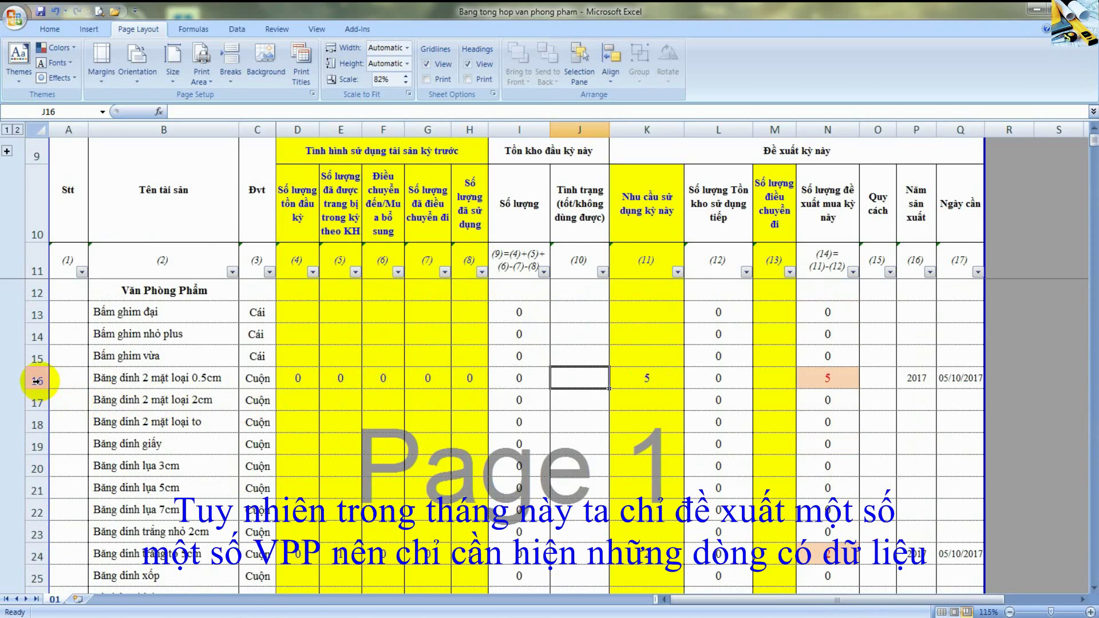
- Select rows 16, 24, 28, 29 and 30 together and fill them yellow
click(37, 380)
click(36, 555)
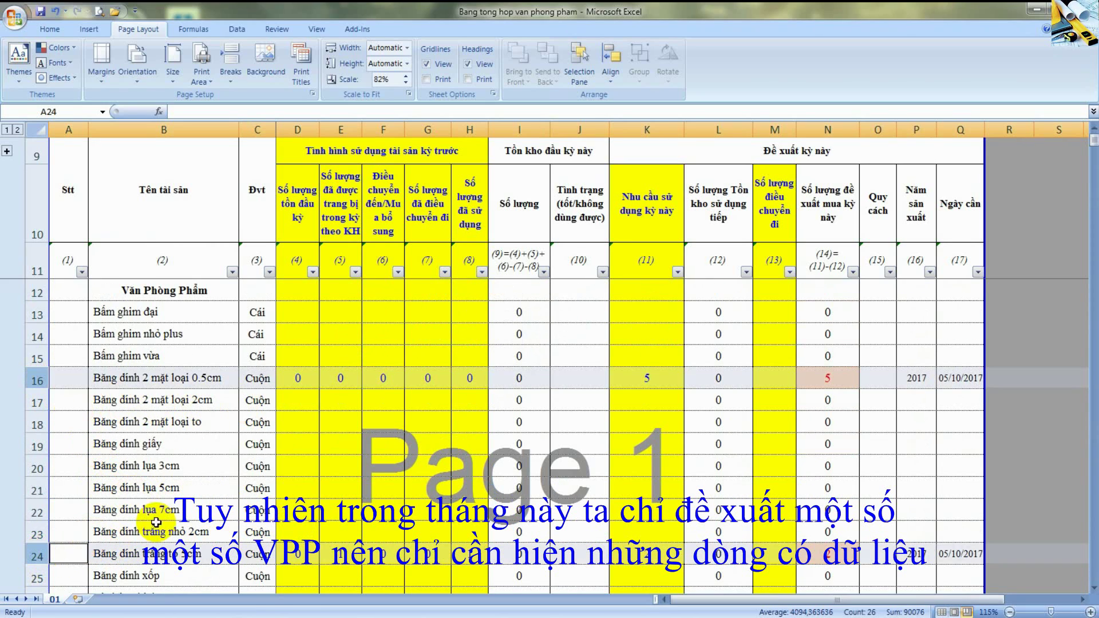
scroll(144, 498, down, 2)
ctrl+click(37, 512)
ctrl+click(36, 534)
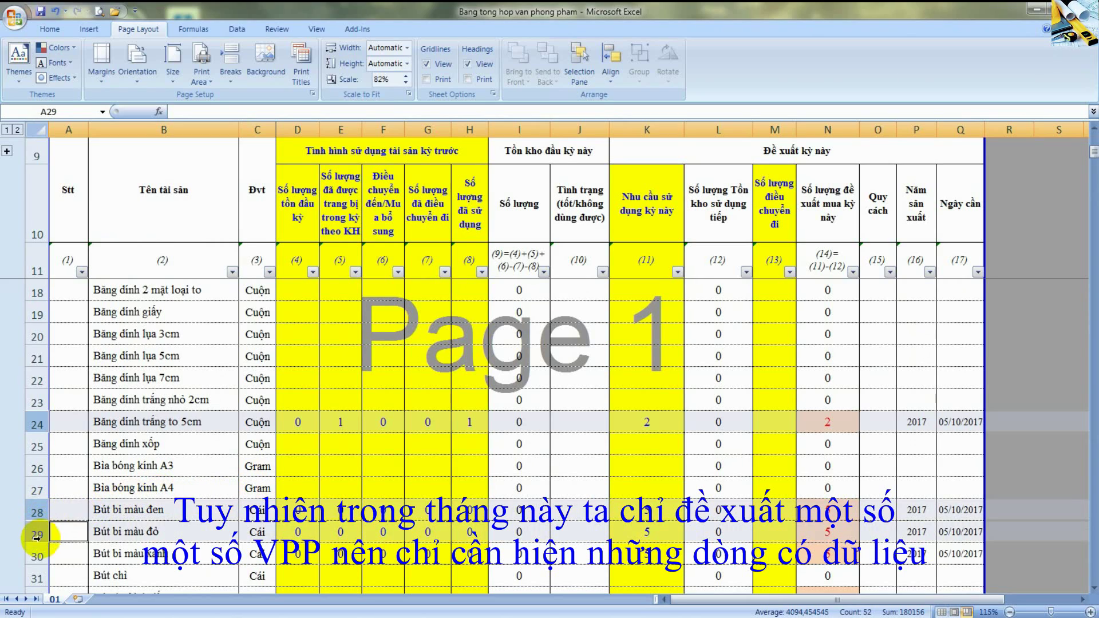
ctrl+click(37, 556)
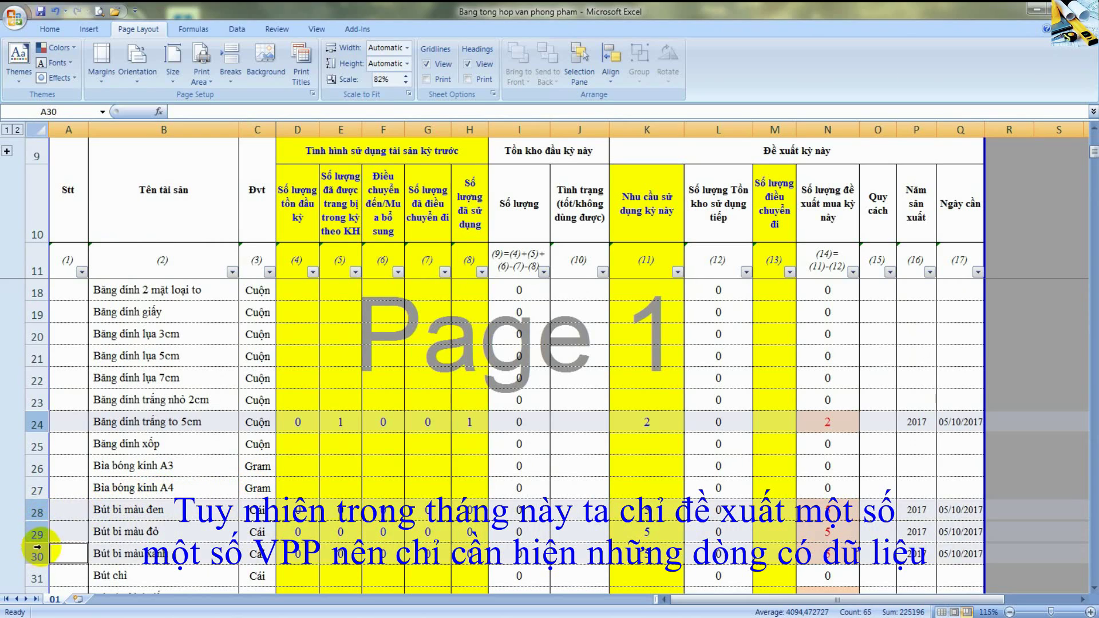
click(50, 27)
click(196, 76)
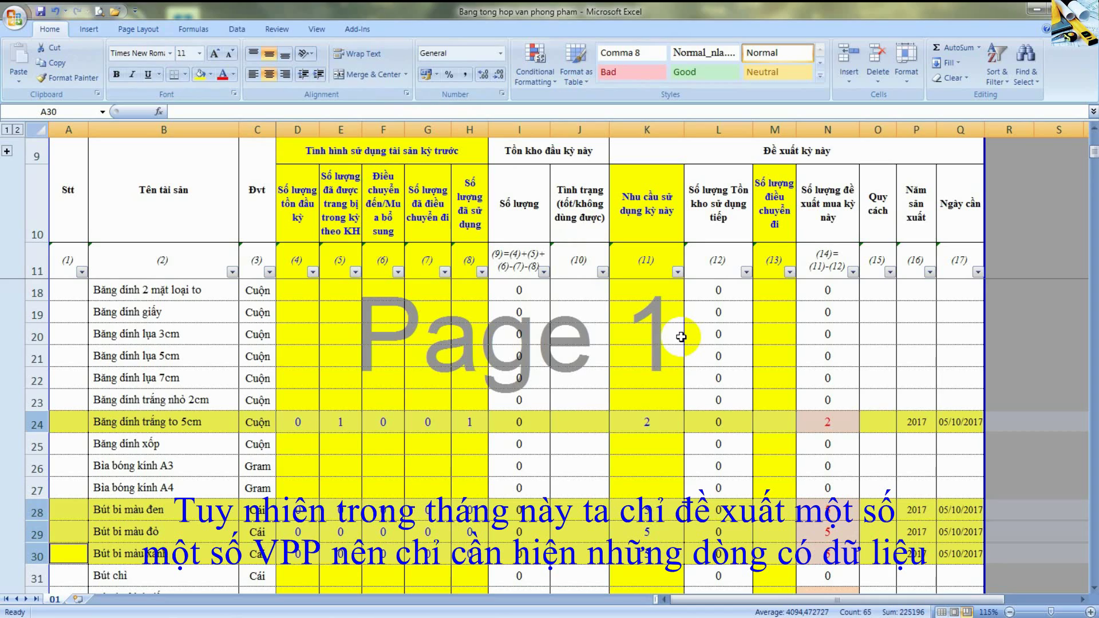
scroll(680, 337, up, 2)
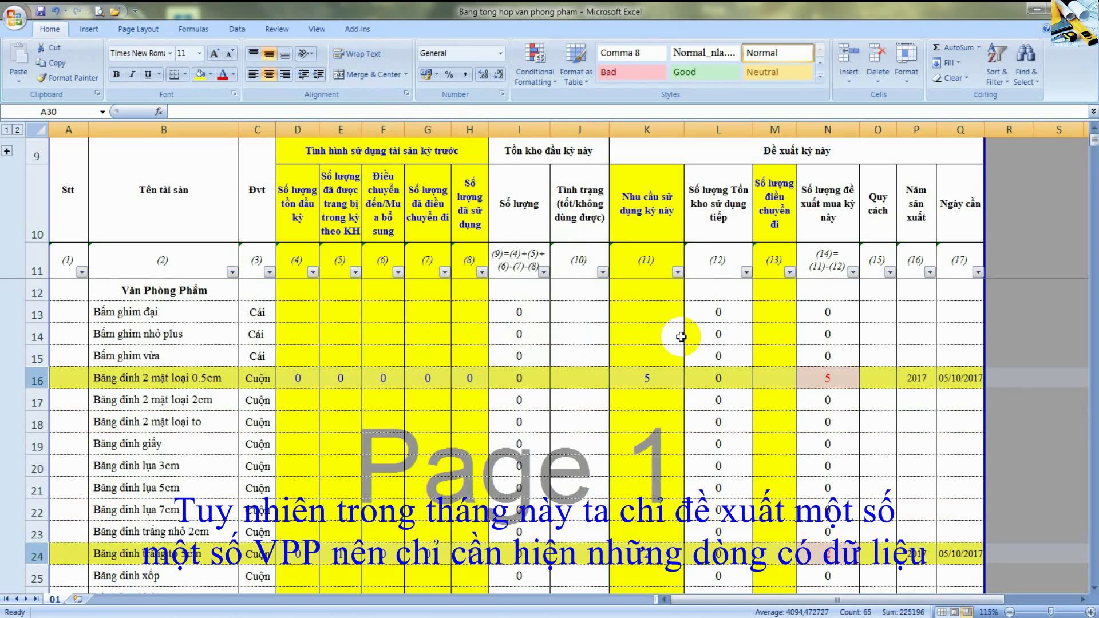
- Filter column N to exclude 0 and (Blanks), leaving 12 of 224 rows visible
click(853, 272)
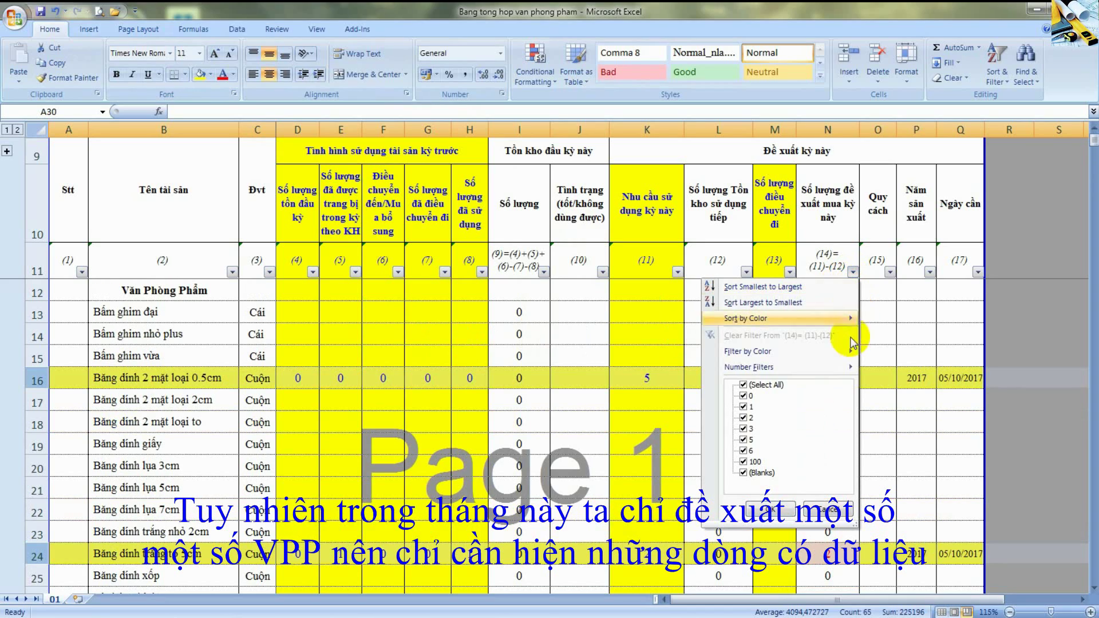
click(743, 386)
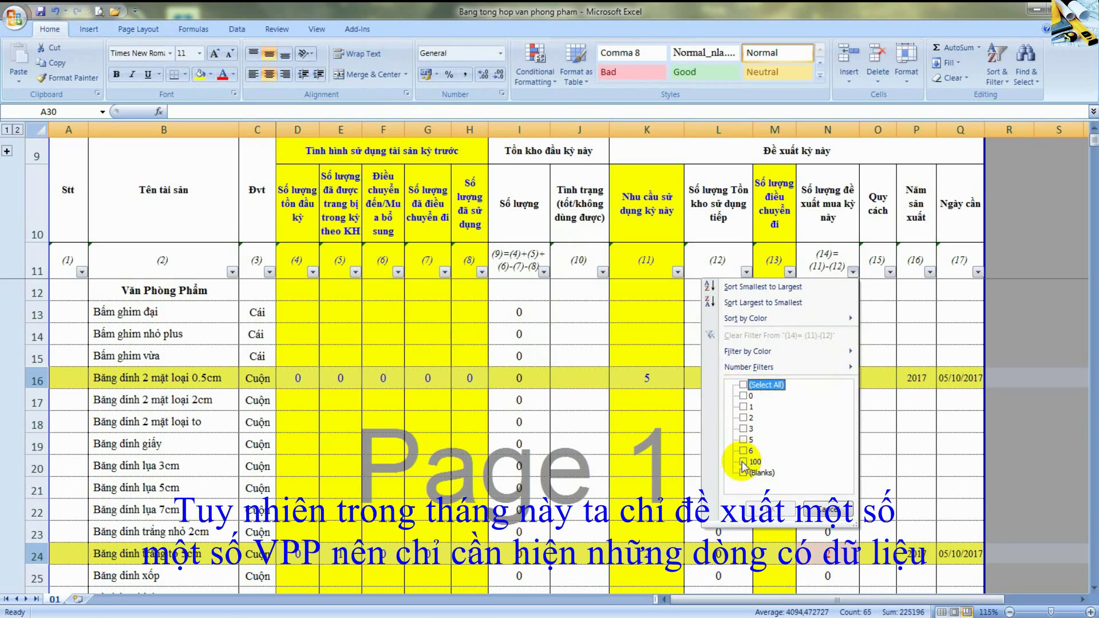
click(744, 385)
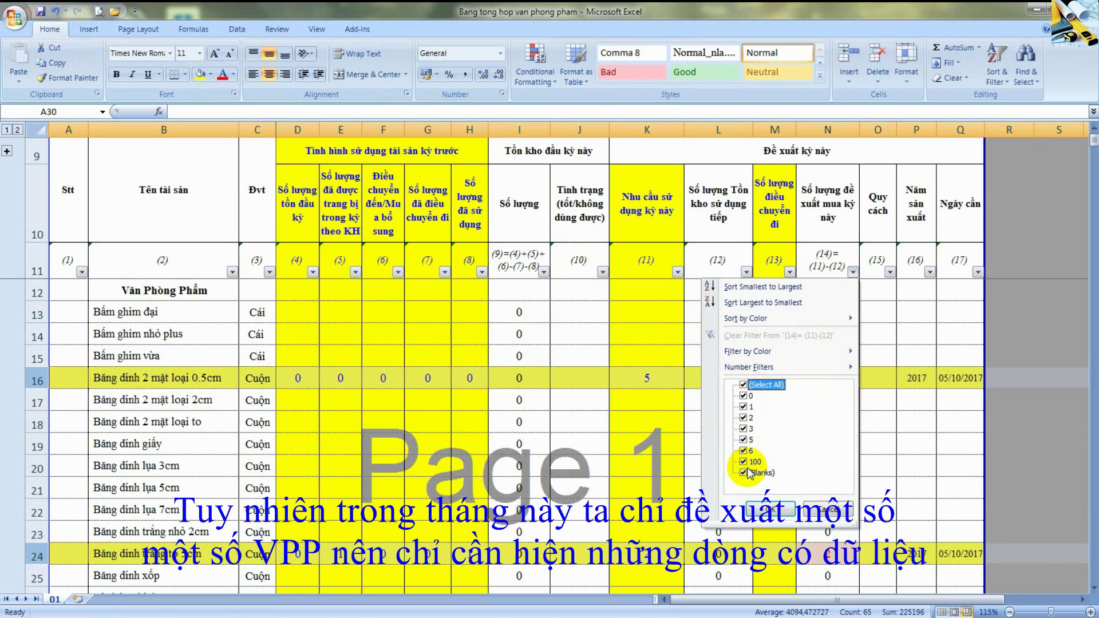
click(744, 472)
click(743, 397)
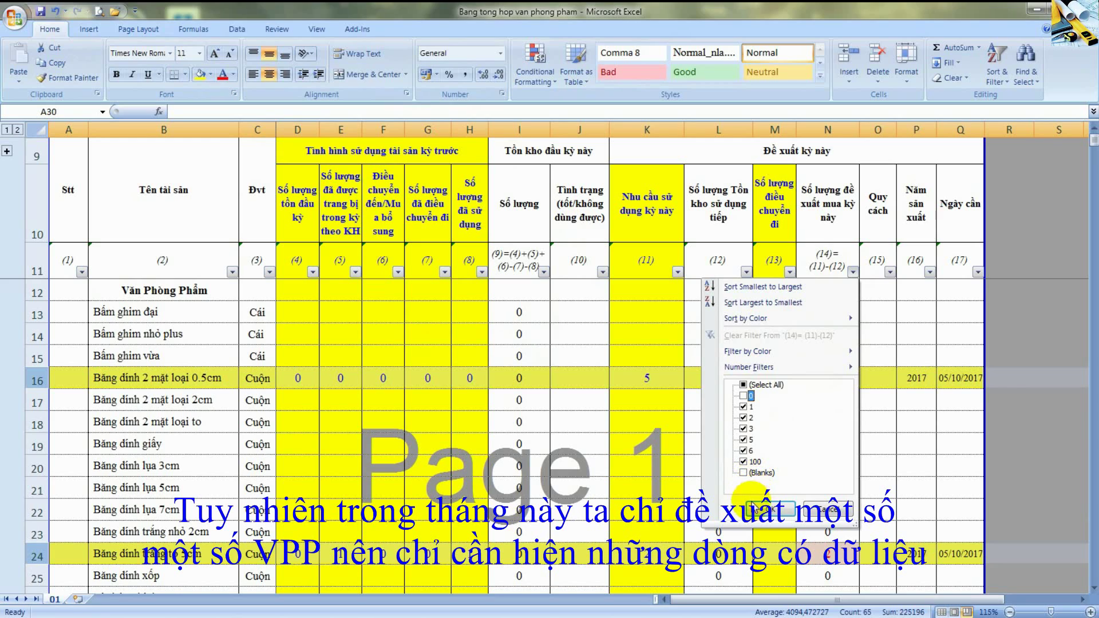
click(756, 508)
click(718, 399)
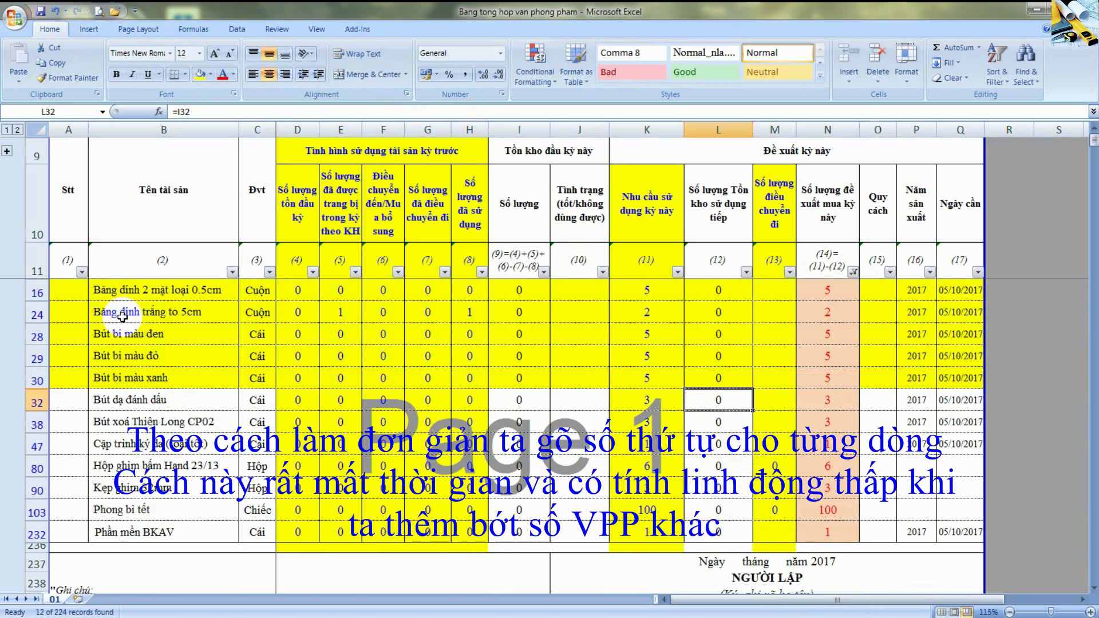
- Hand-number the Stt cells of the 12 visible rows from 1 to 12
click(69, 290)
text(1)
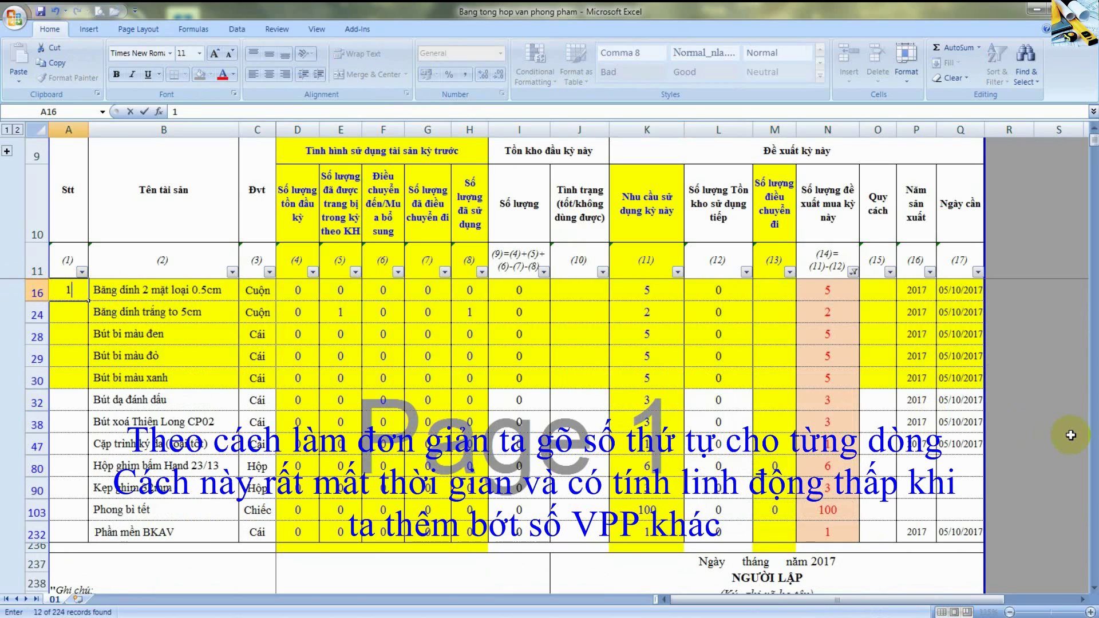
key(Return)
text(2)
key(Return)
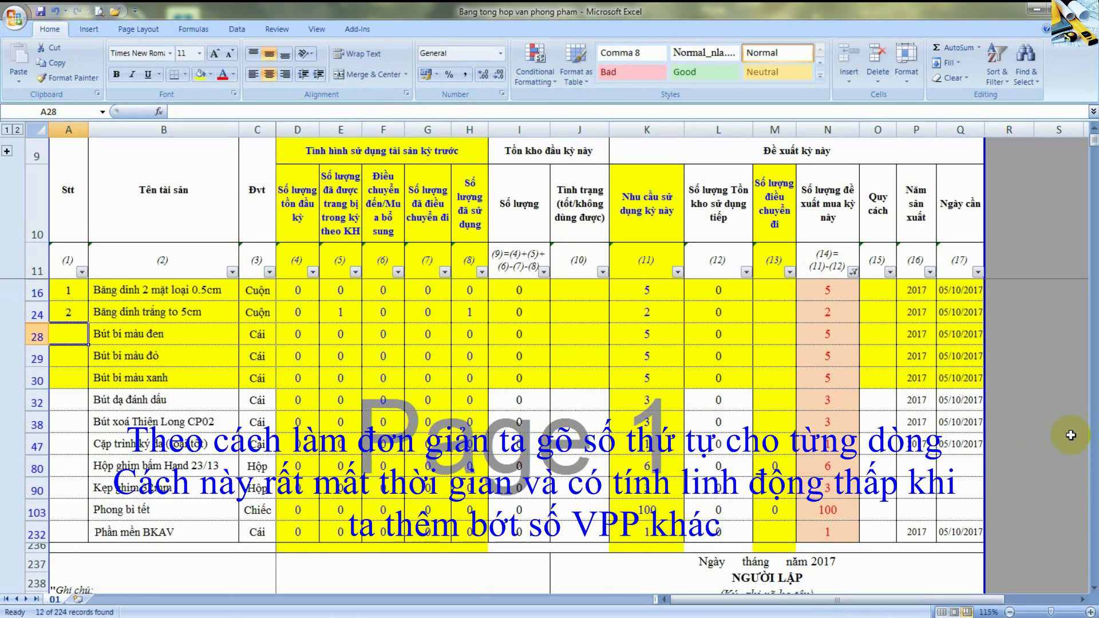
text(3)
key(Return)
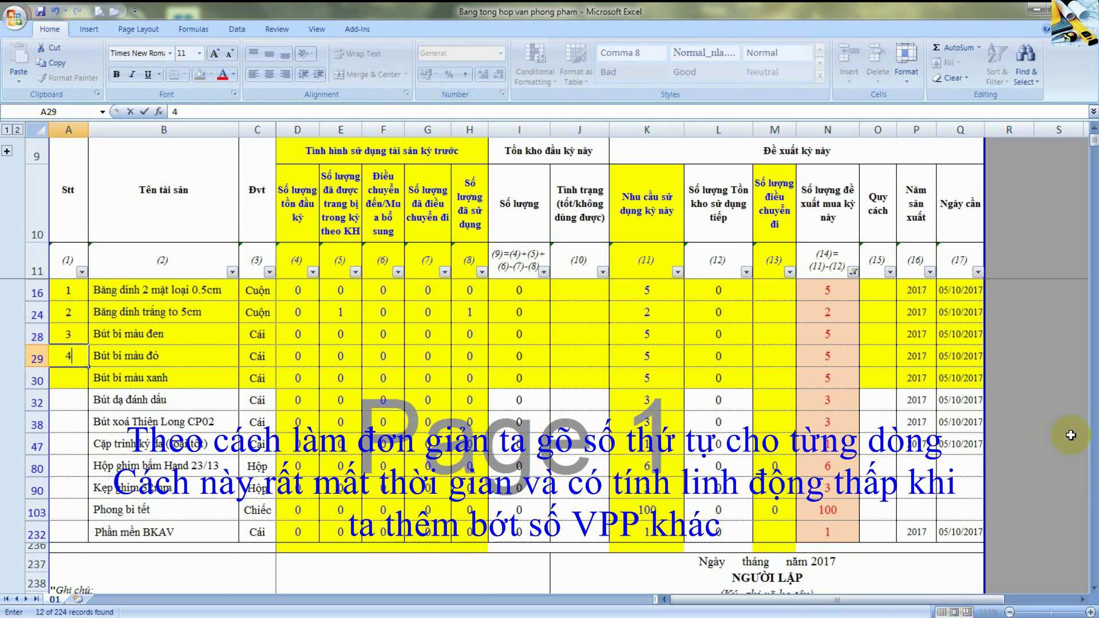
text(4)
key(Return)
text(5)
key(Return)
text(6)
key(Return)
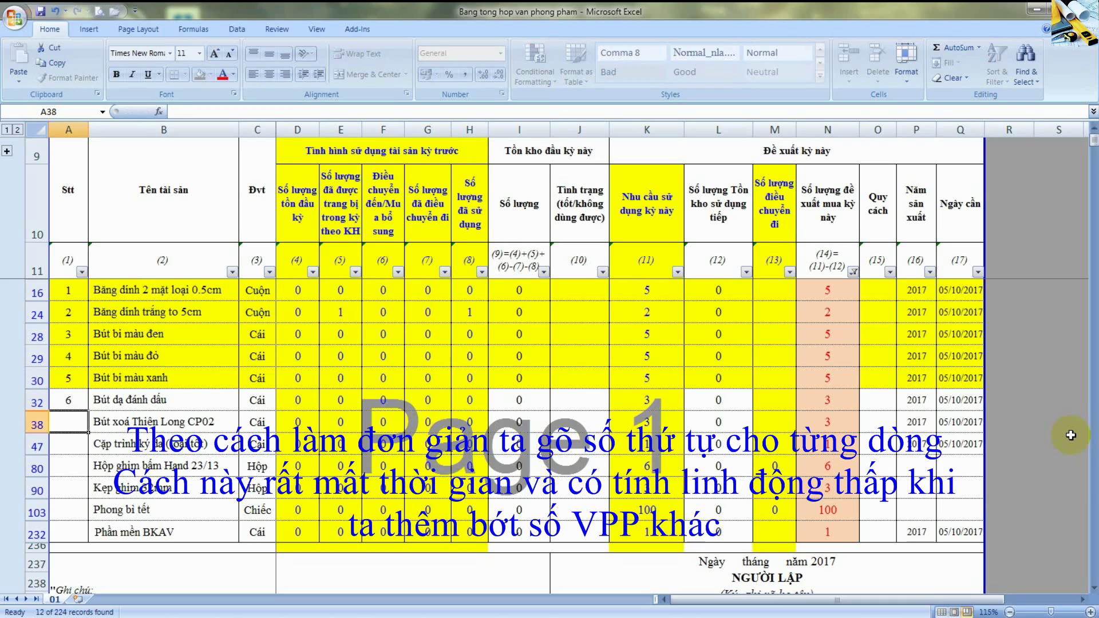
text(7)
key(Return)
text(8)
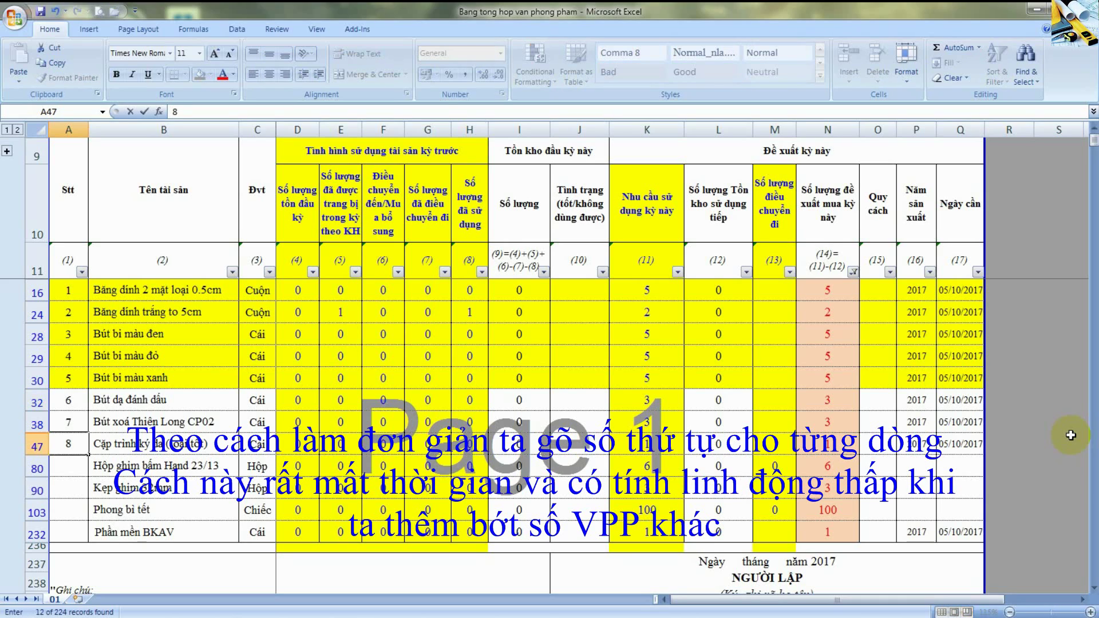
key(Return)
text(9)
key(Return)
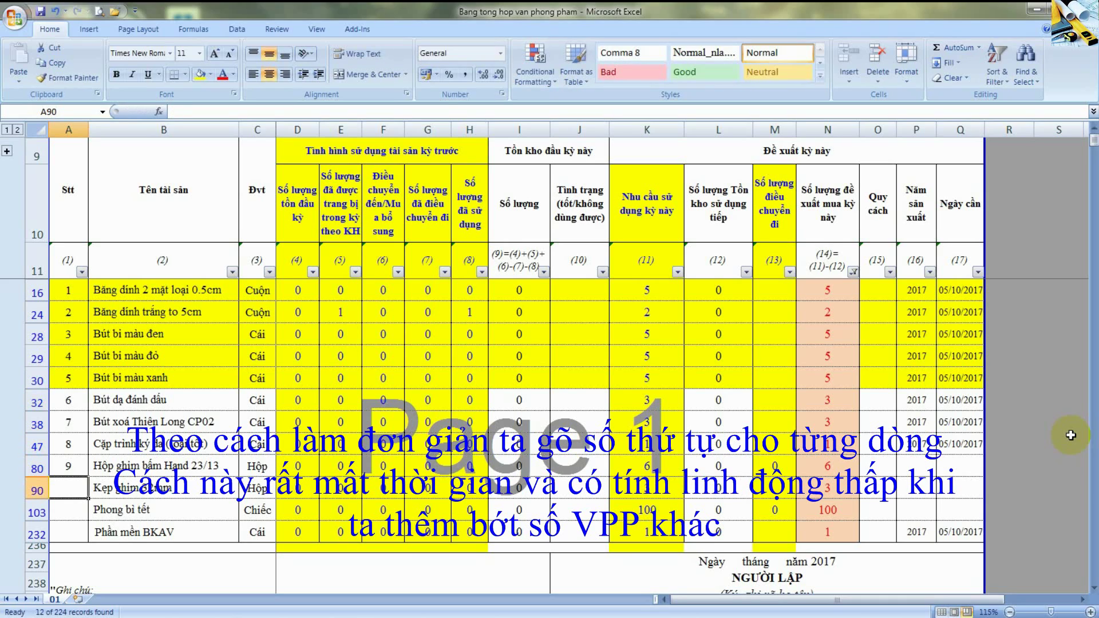
text(10)
key(Return)
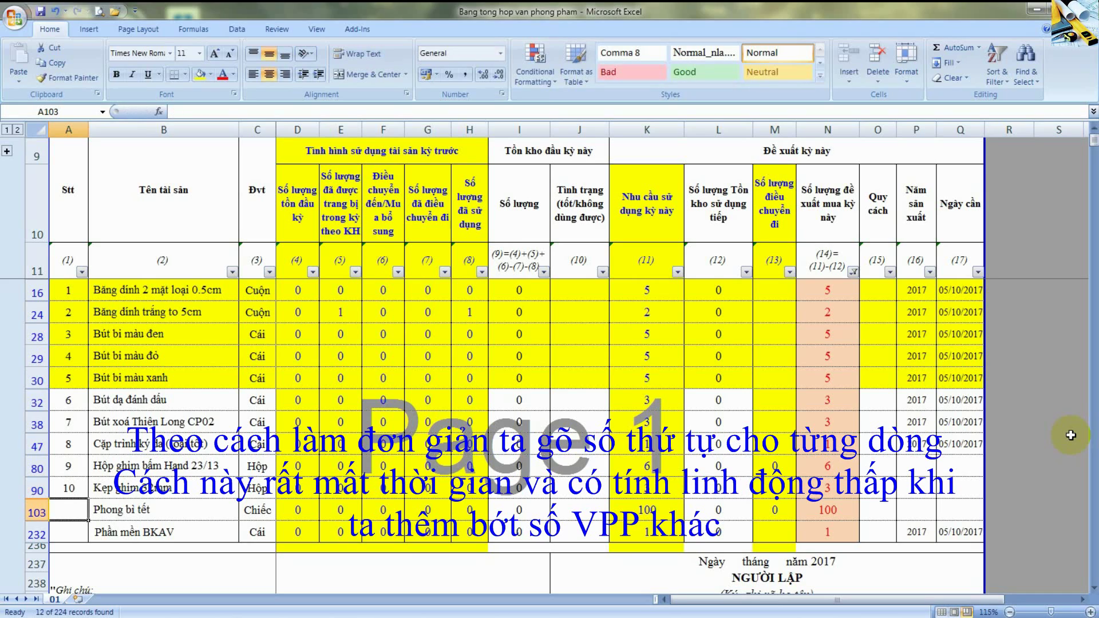
text(11)
key(Return)
text(12)
key(Return)
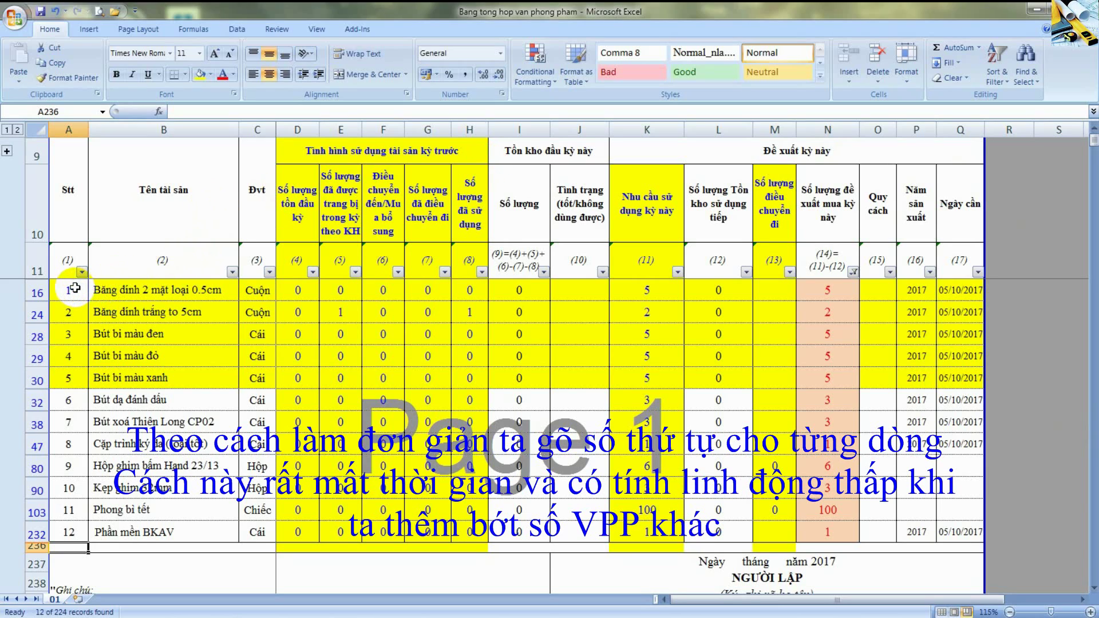
- Delete the typed Stt numbers and clear the column N filter to show all rows
drag(69, 290, 59, 536)
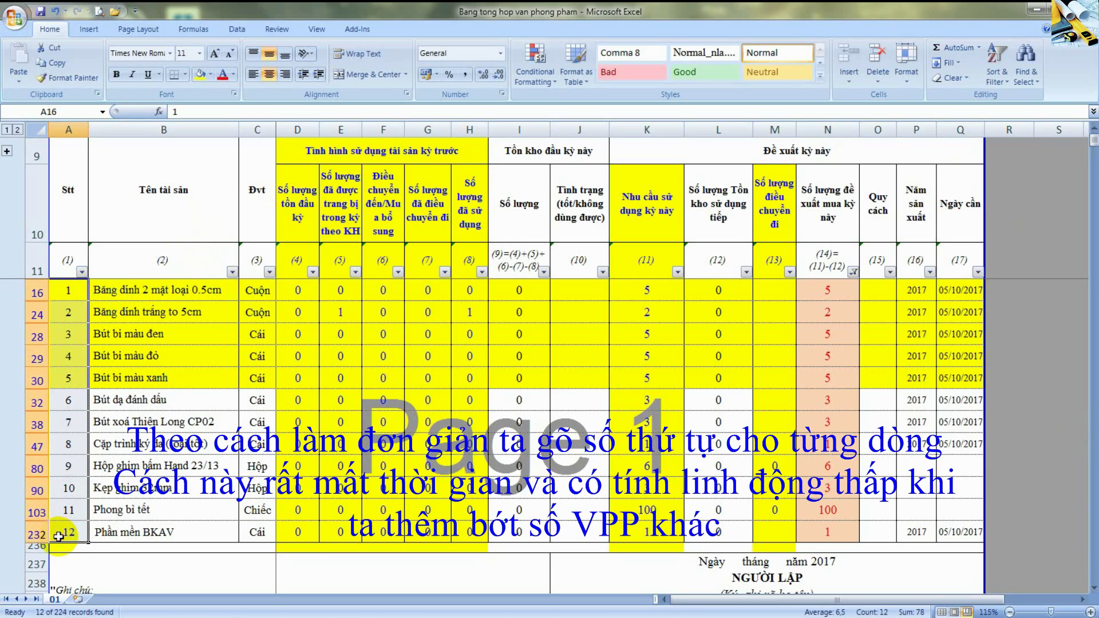
key(Delete)
click(853, 271)
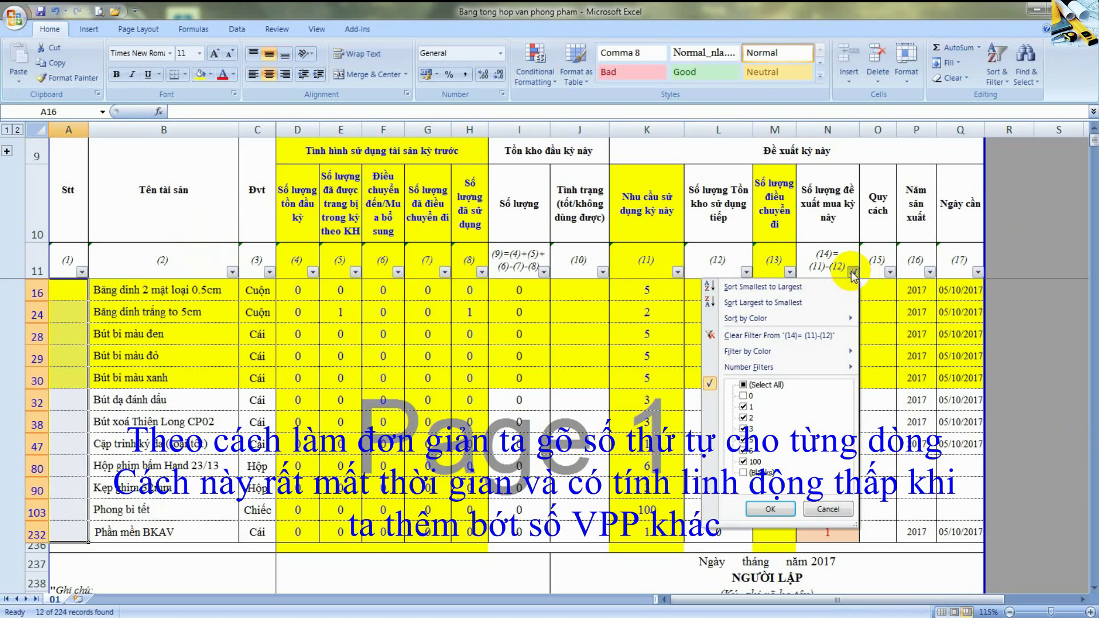
click(743, 384)
click(770, 509)
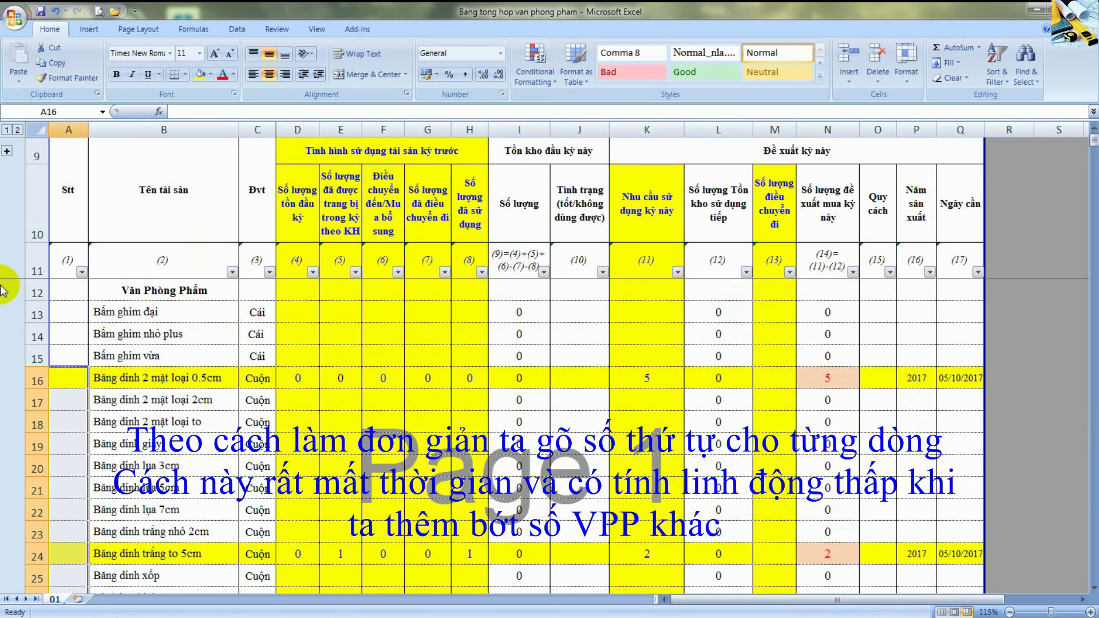
click(74, 313)
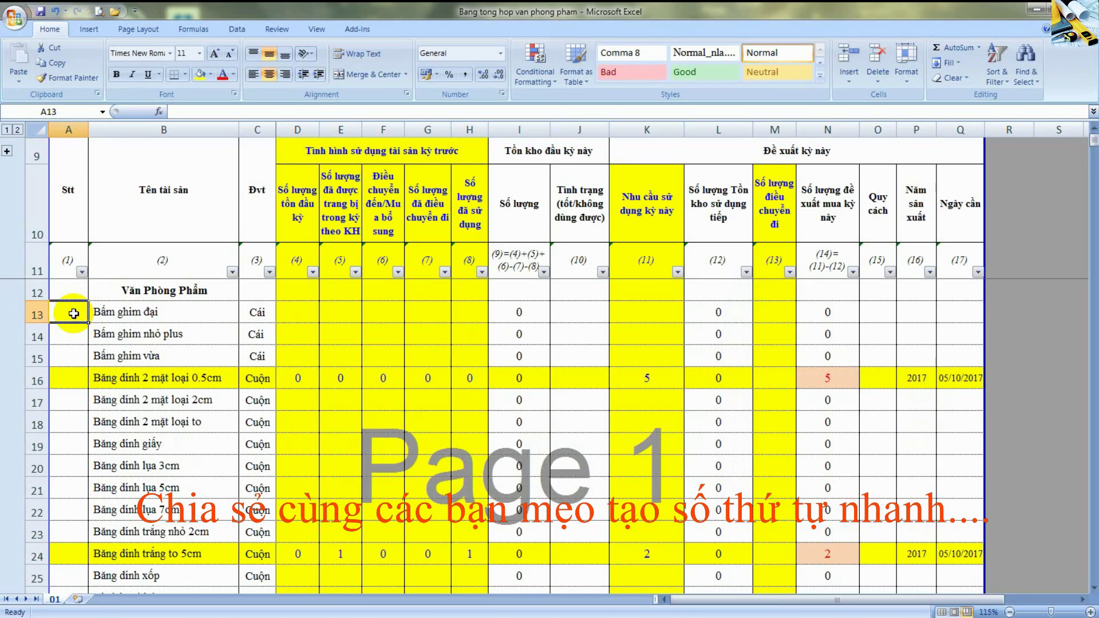
- Enter =IF(N13=0;A12;A12+1) in A13, correcting comma separators to semicolons
text(+)
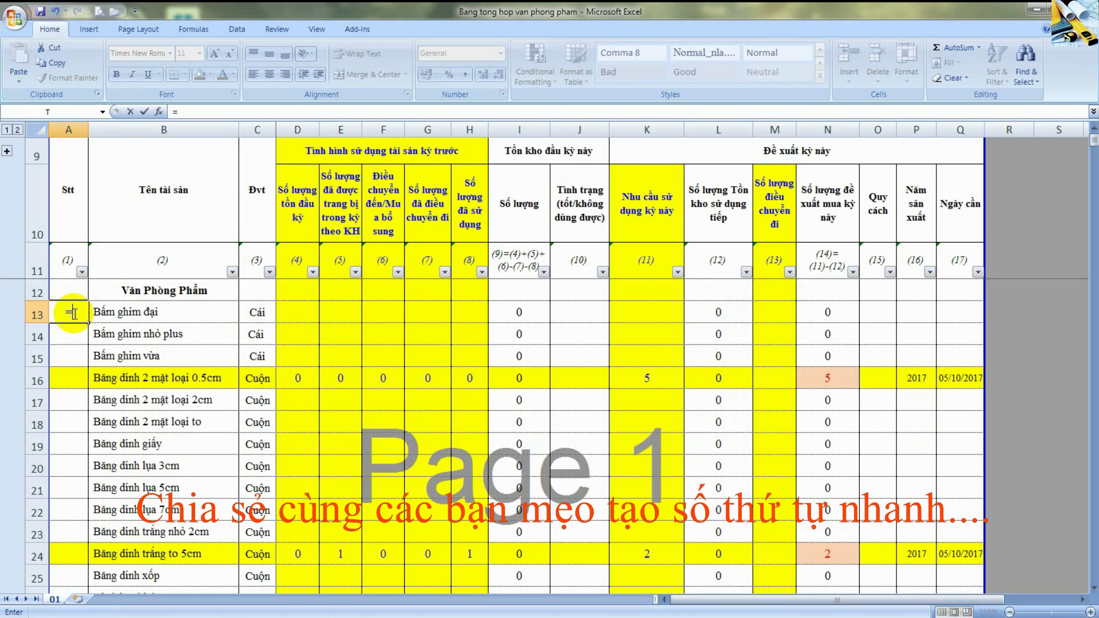
text(if)
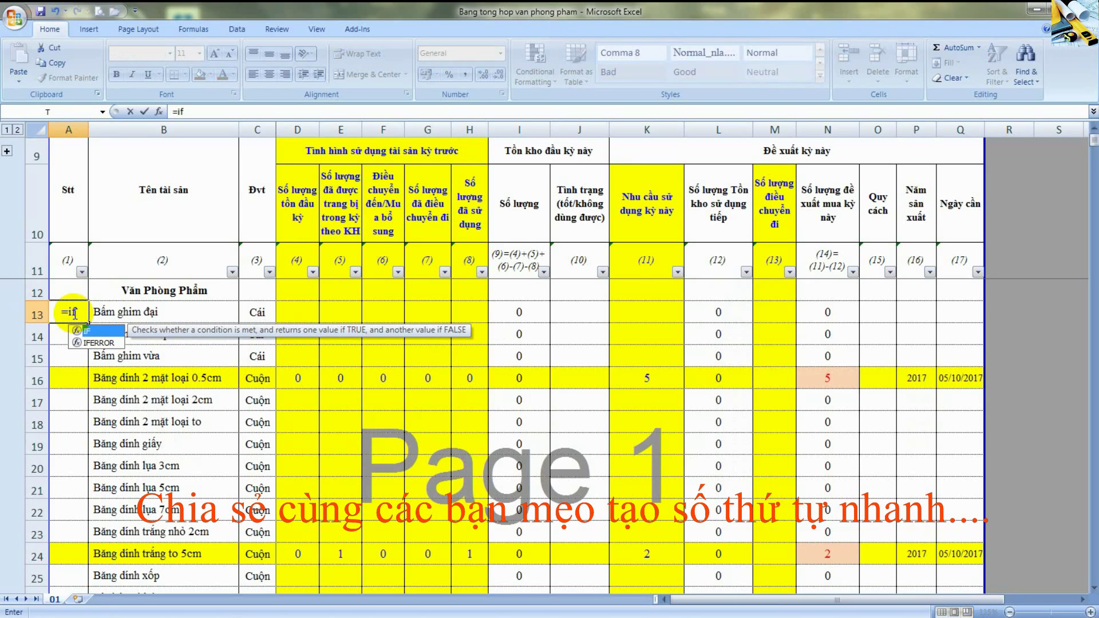
text(())
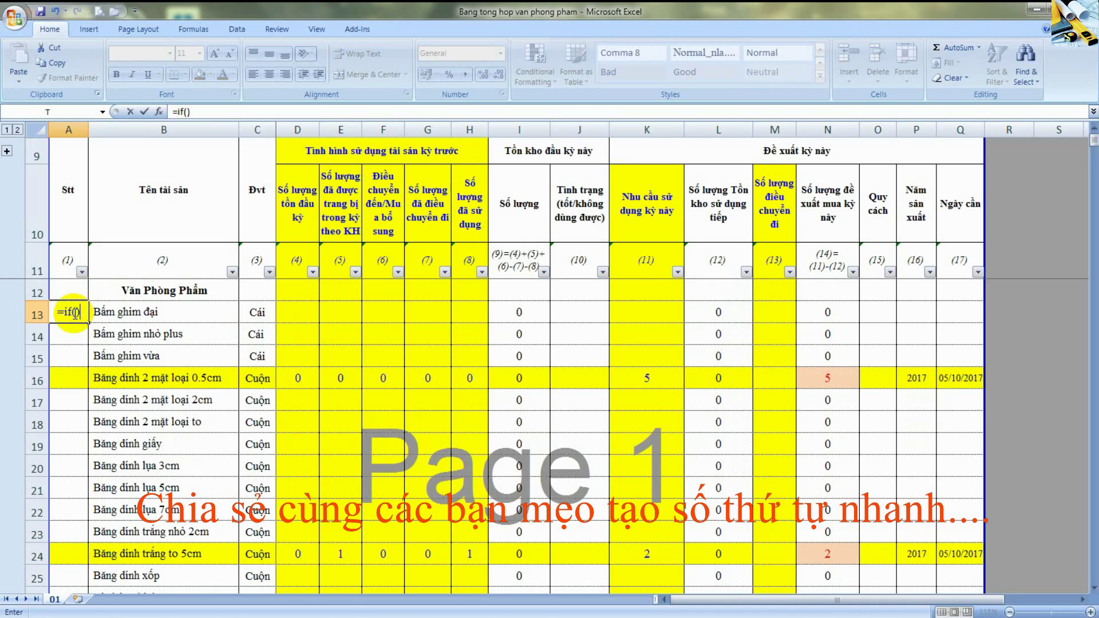
key(Return)
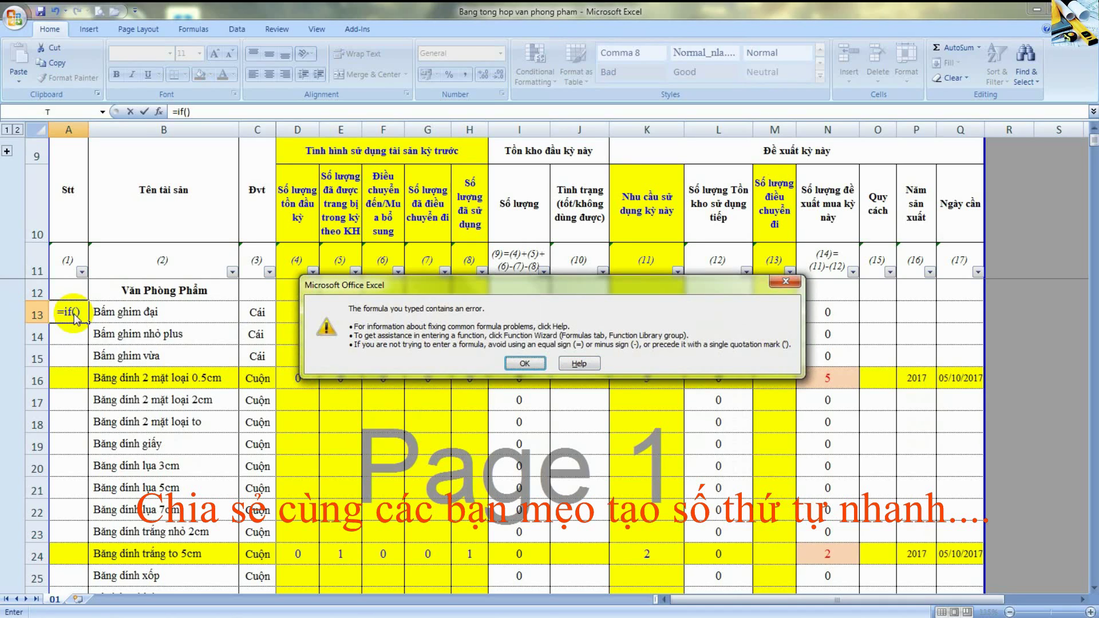
key(Return)
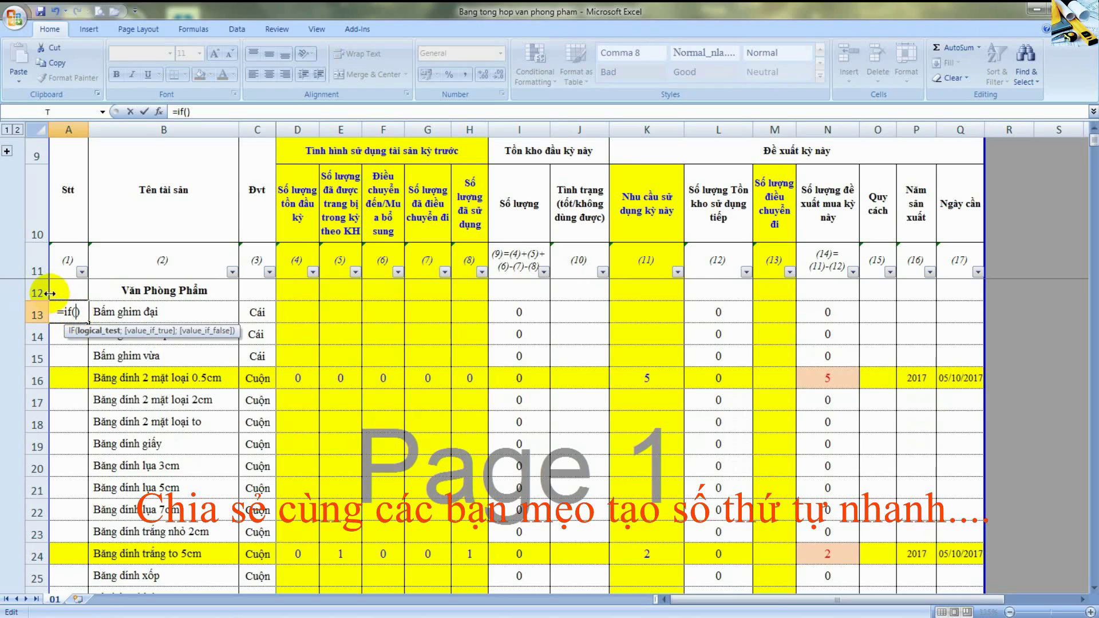
click(52, 292)
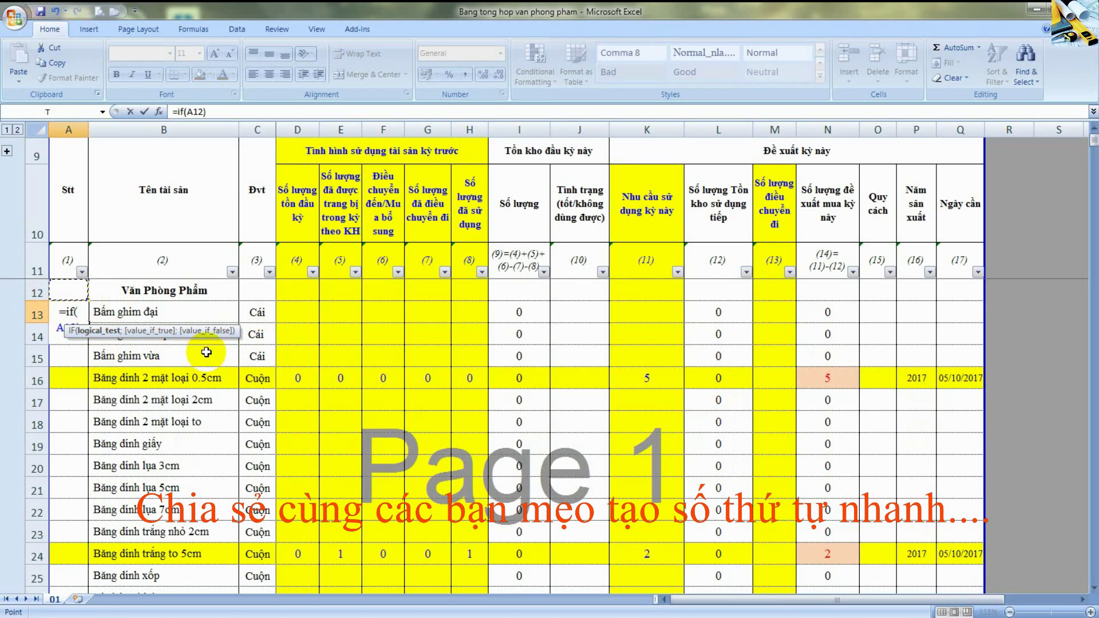
click(824, 311)
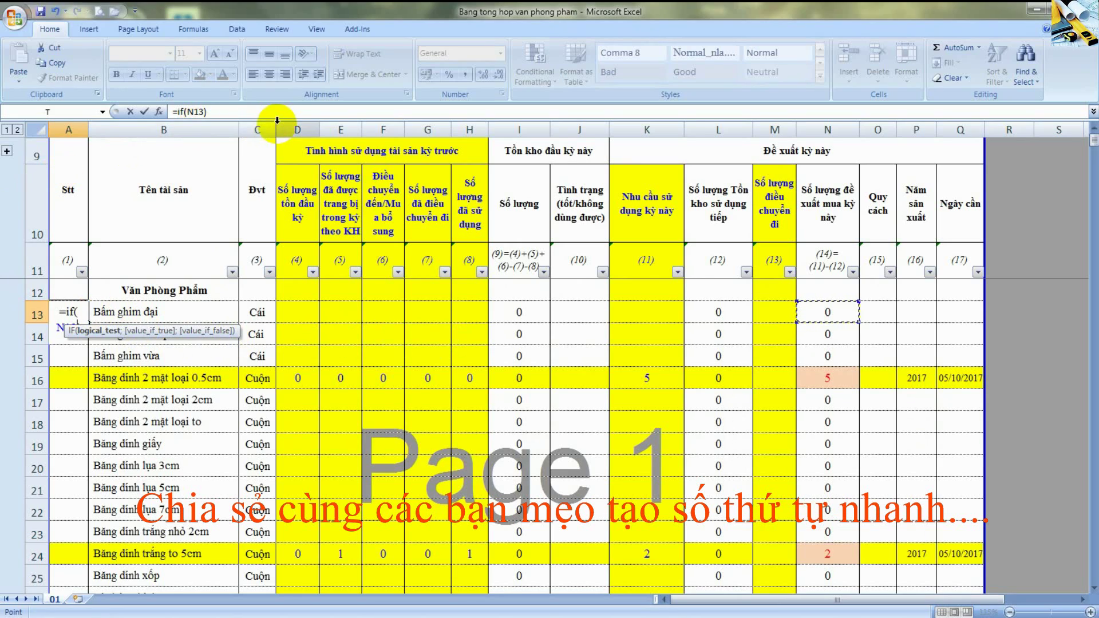
click(205, 112)
text())
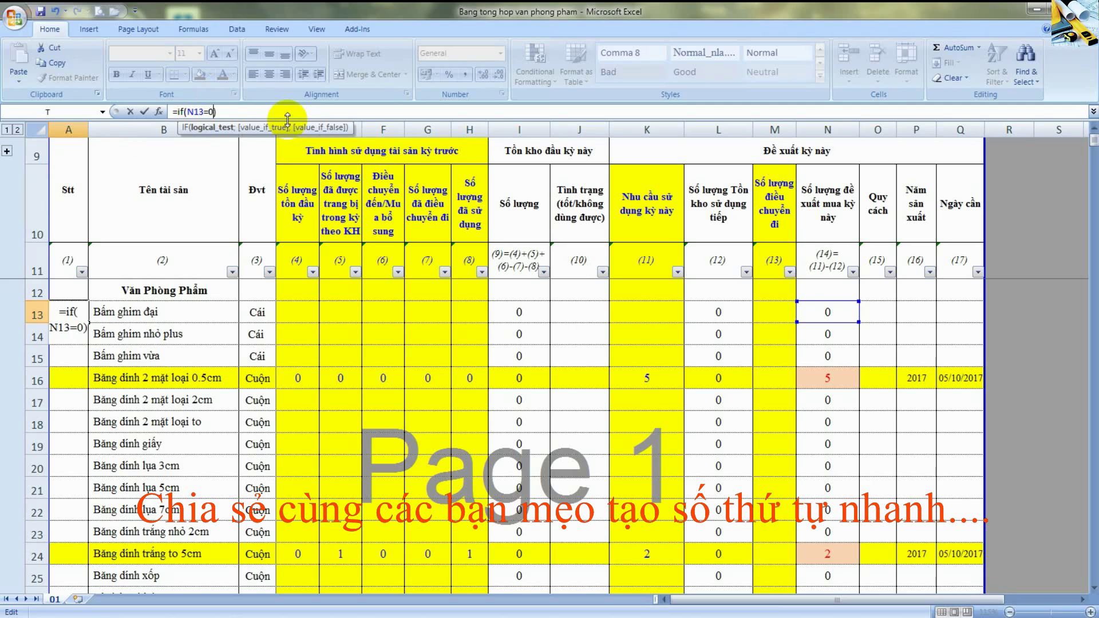
text(,)
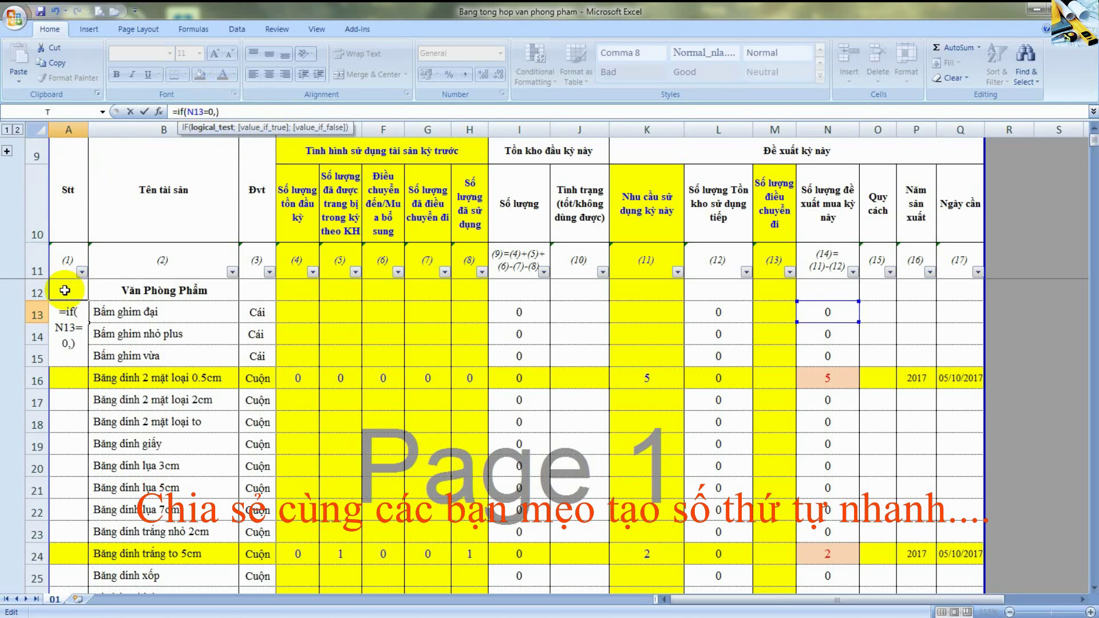
key(Return)
key(Return)
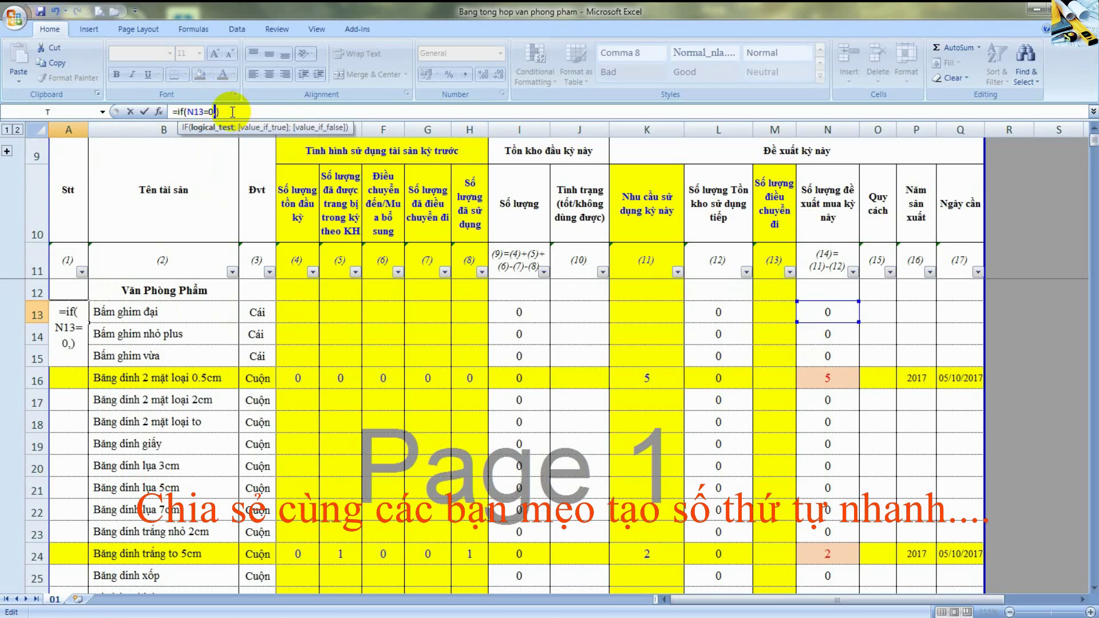
text(;)
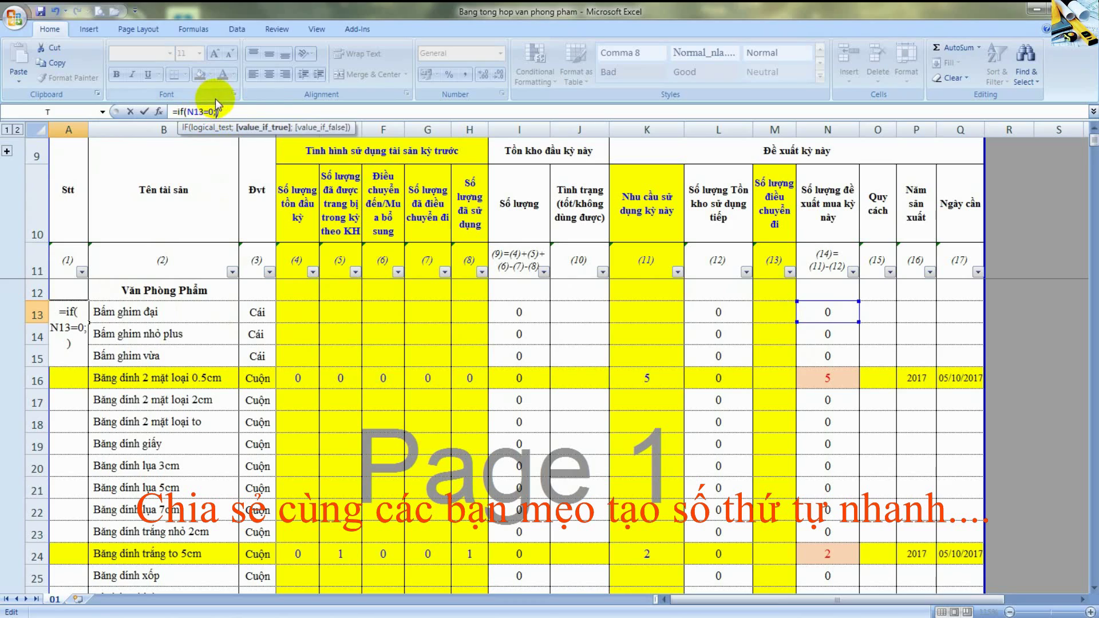
click(206, 111)
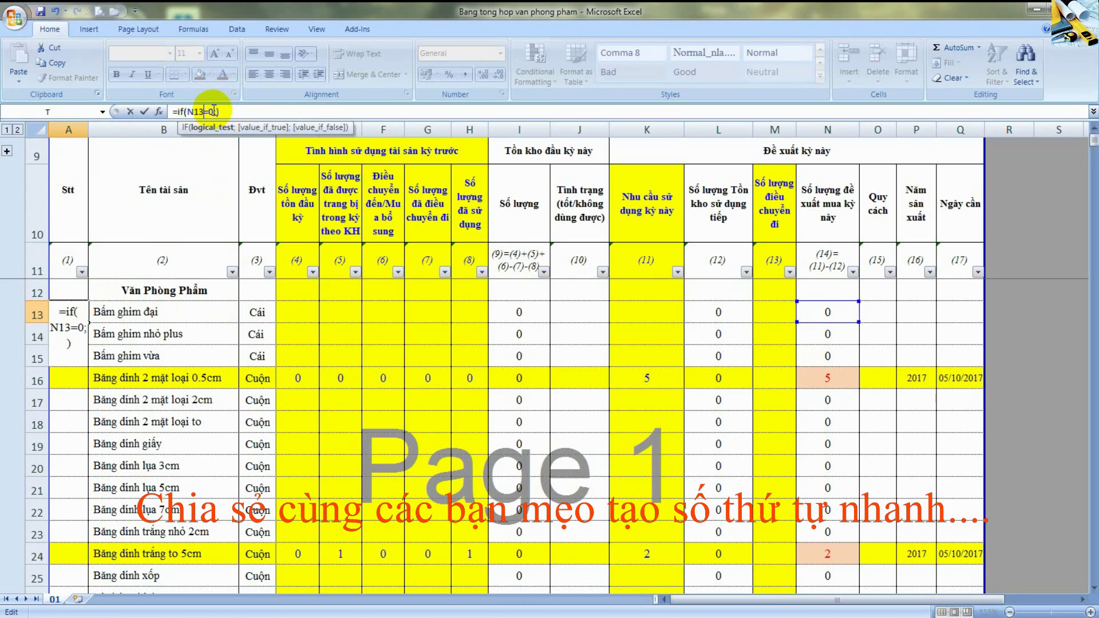
click(77, 295)
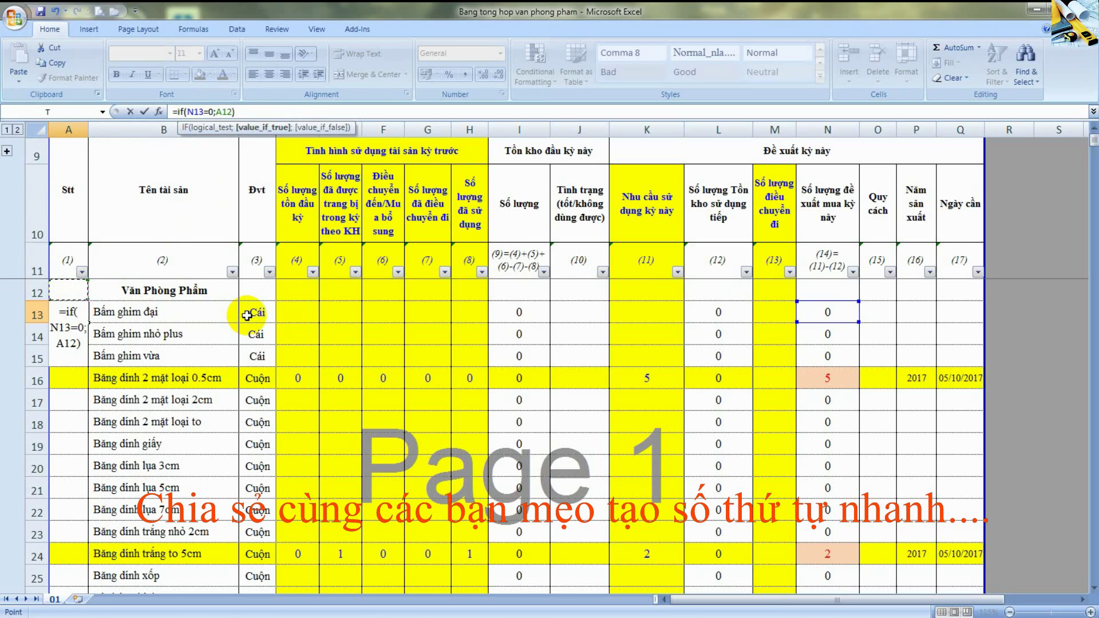
text(,)
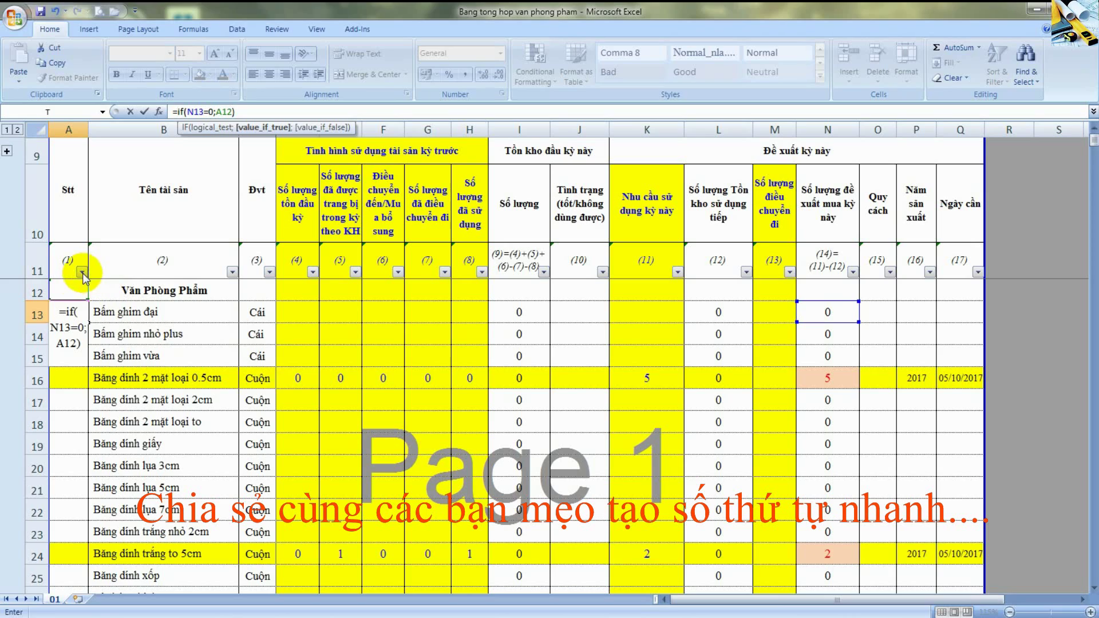
text(;)
click(66, 289)
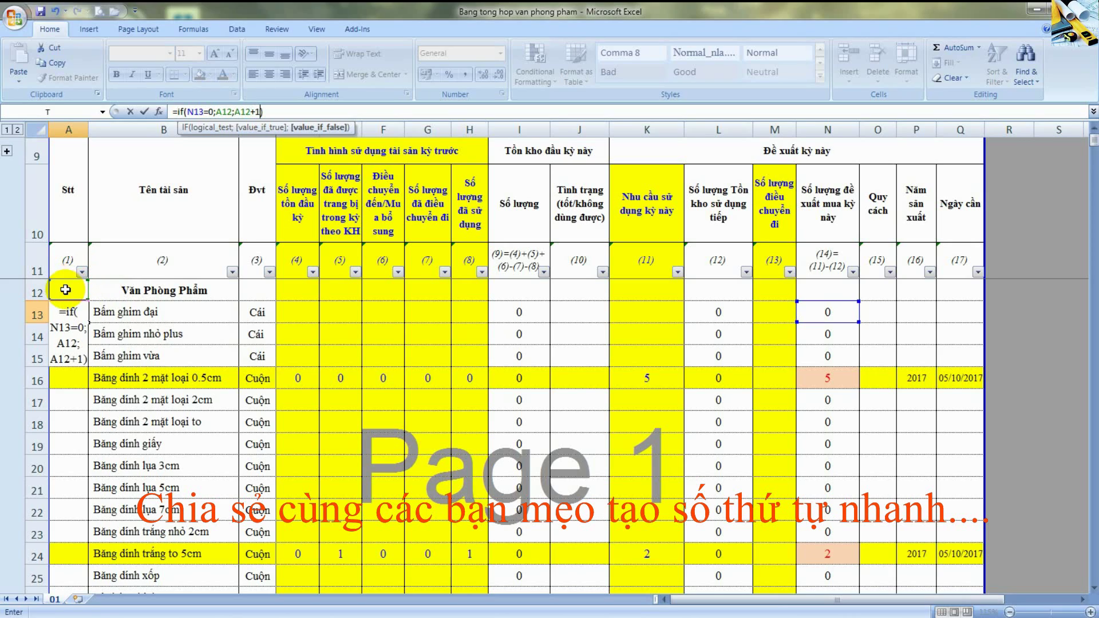
key(Return)
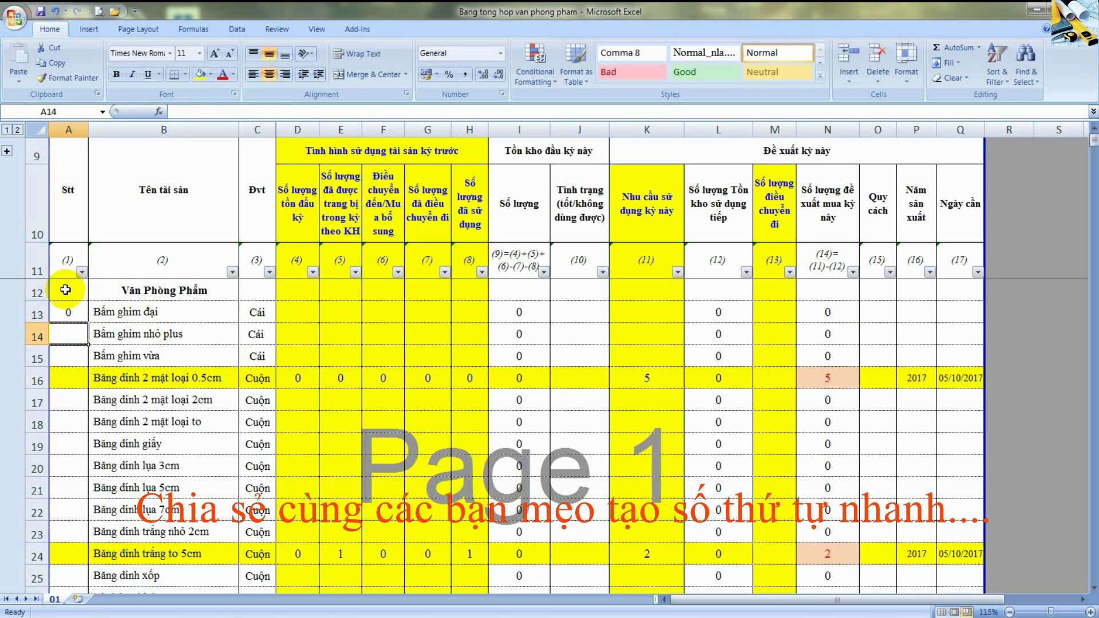
click(83, 312)
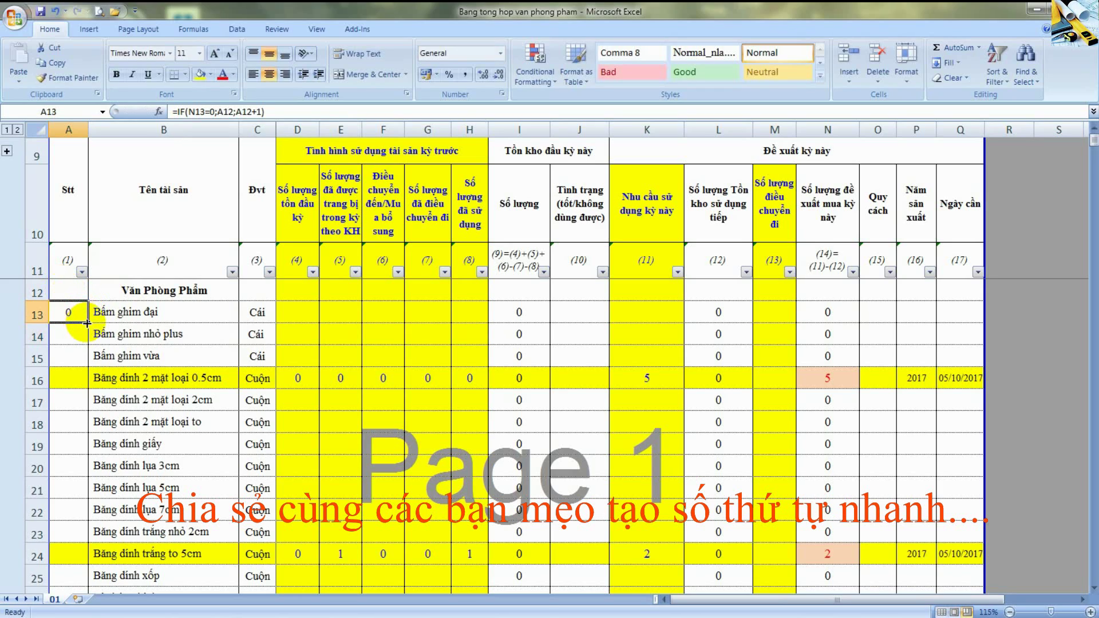
- Fill the A13 Stt formula down column A to row 235, numbering quantity rows 1–12
drag(87, 323, 86, 541)
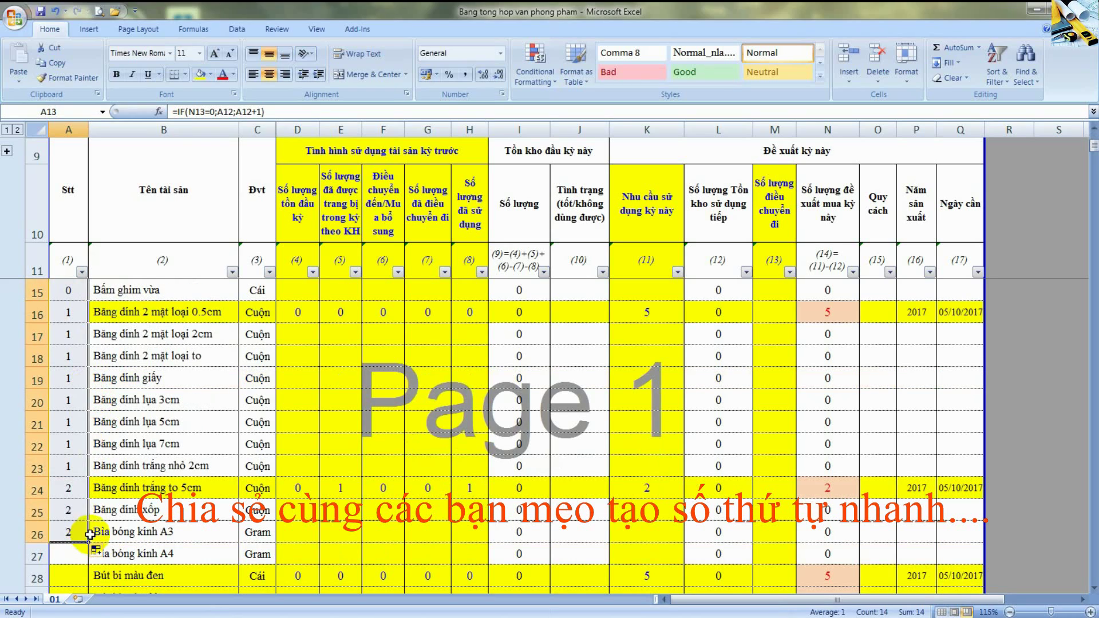
click(66, 490)
scroll(97, 460, down, 1)
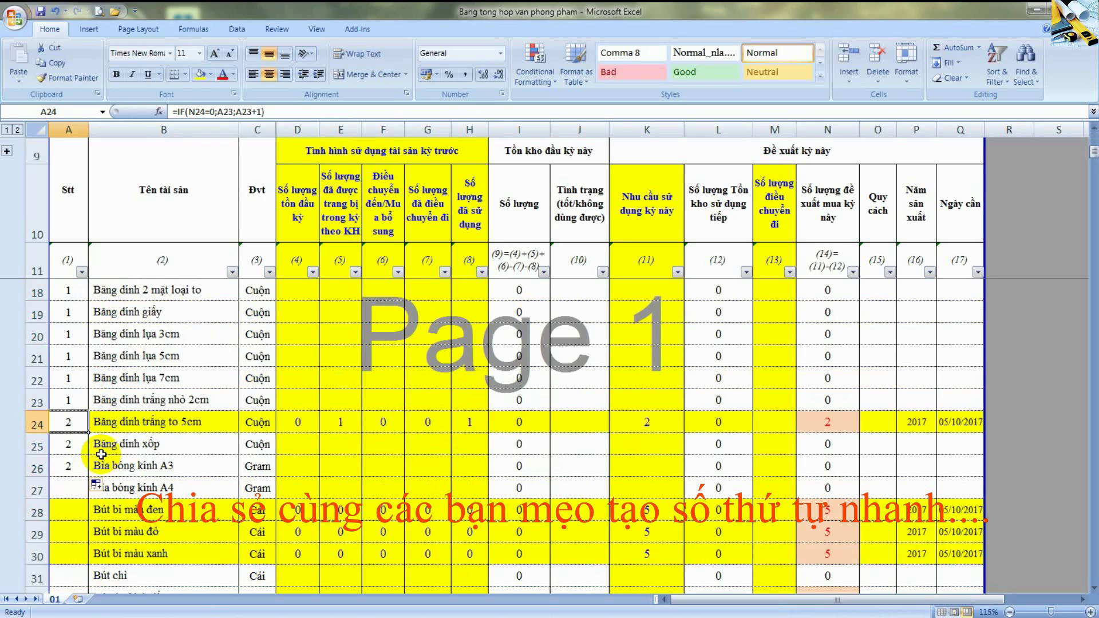
click(82, 474)
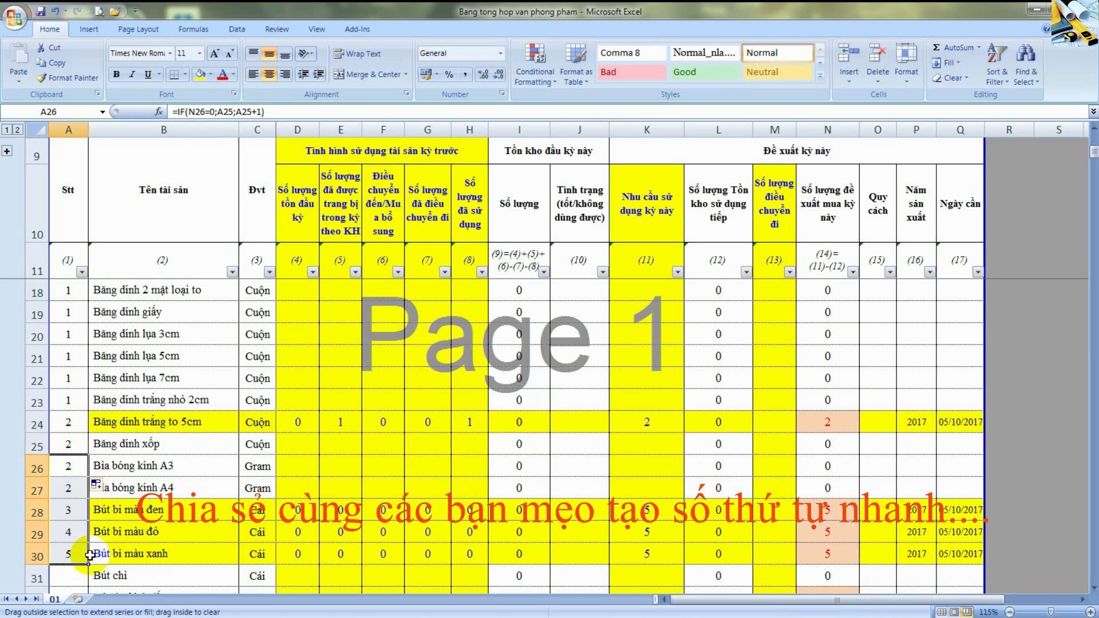
mouse_move(89, 476)
mouse_down()
mouse_move(87, 427)
mouse_move(123, 610)
mouse_up()
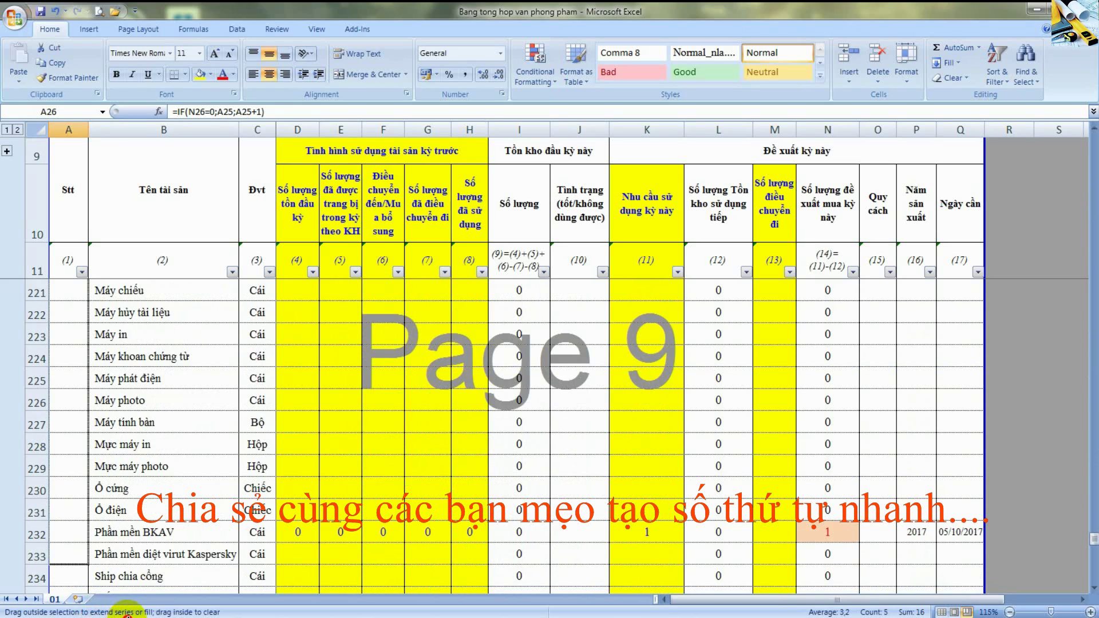
drag(123, 610, 106, 556)
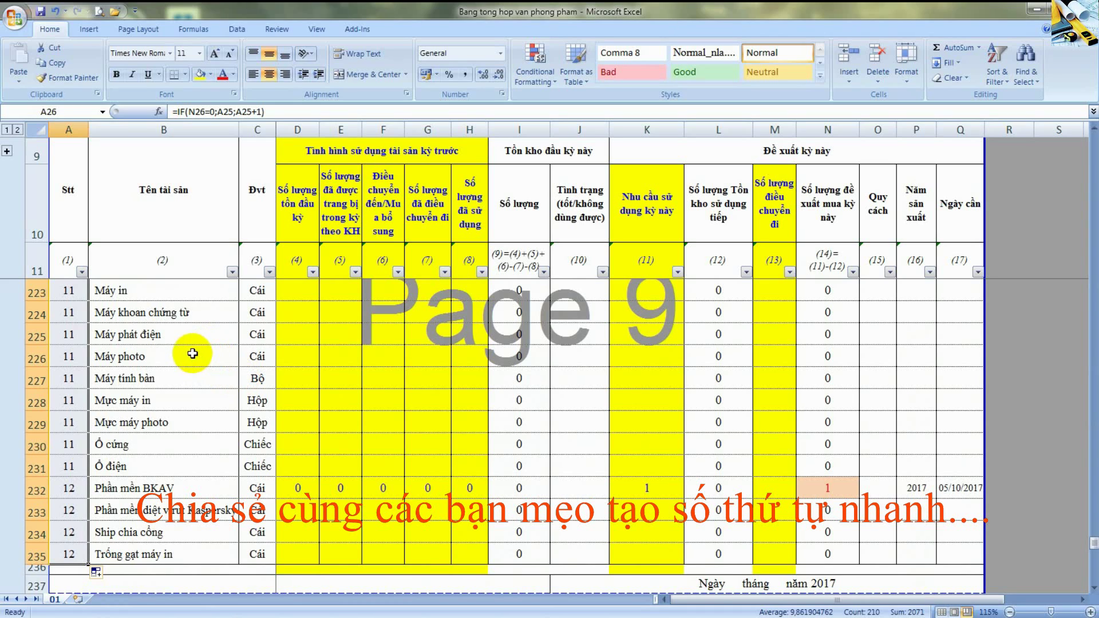
key(ctrl+Home)
click(68, 312)
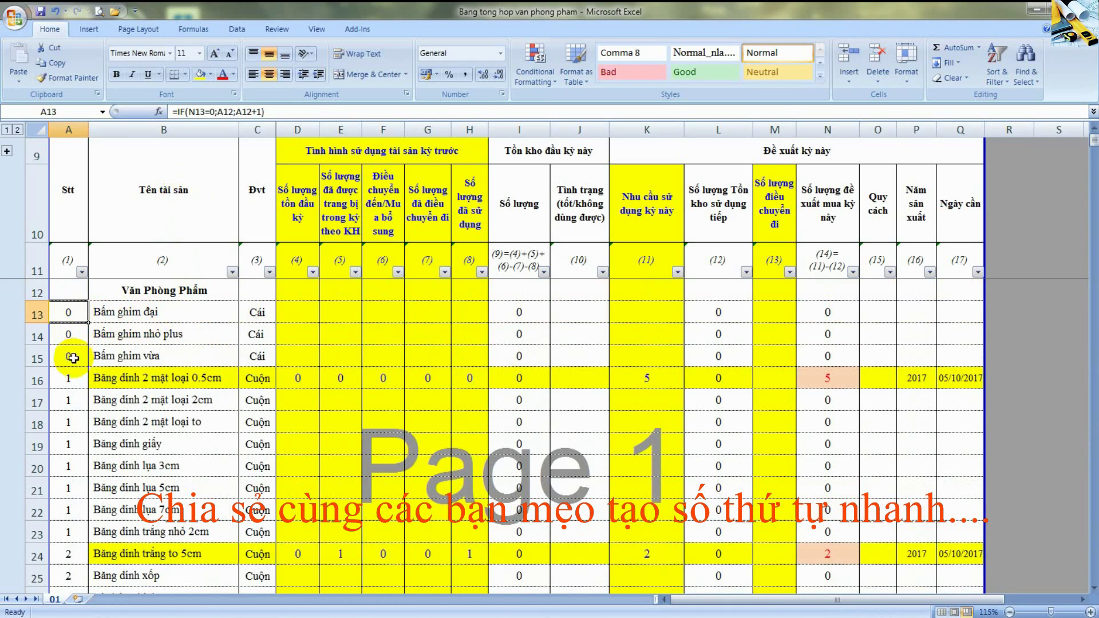
click(108, 464)
click(853, 272)
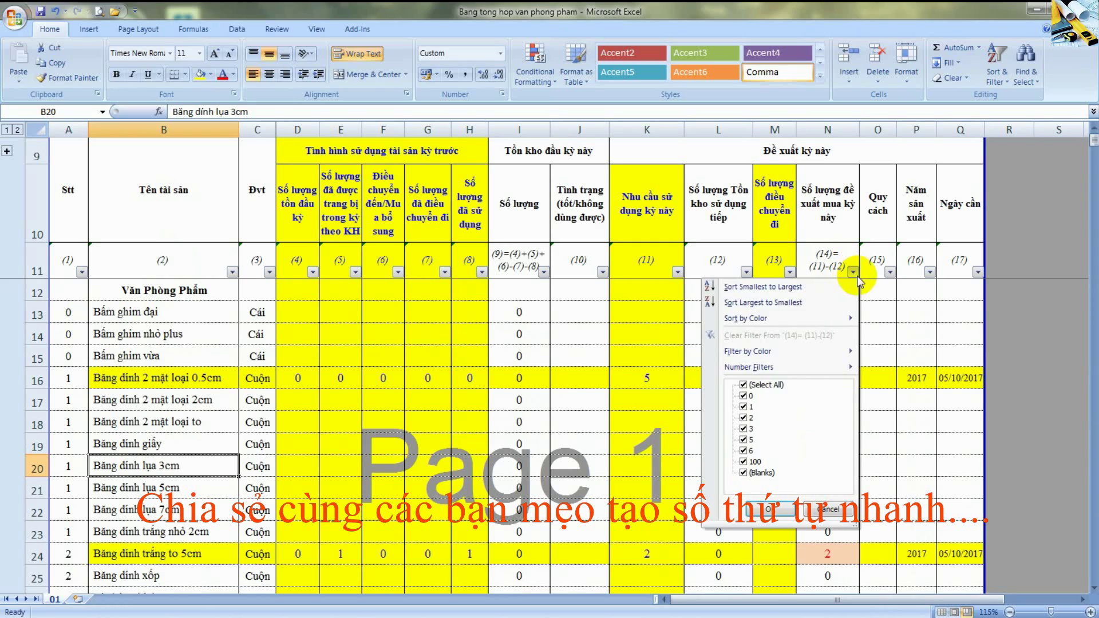
click(743, 396)
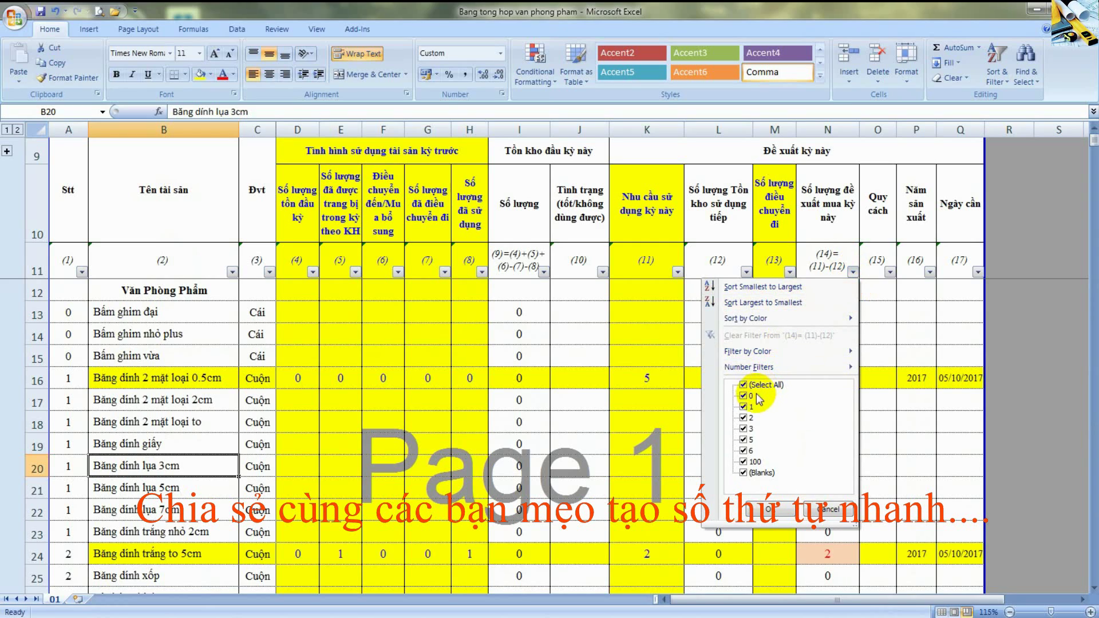
click(743, 472)
click(767, 508)
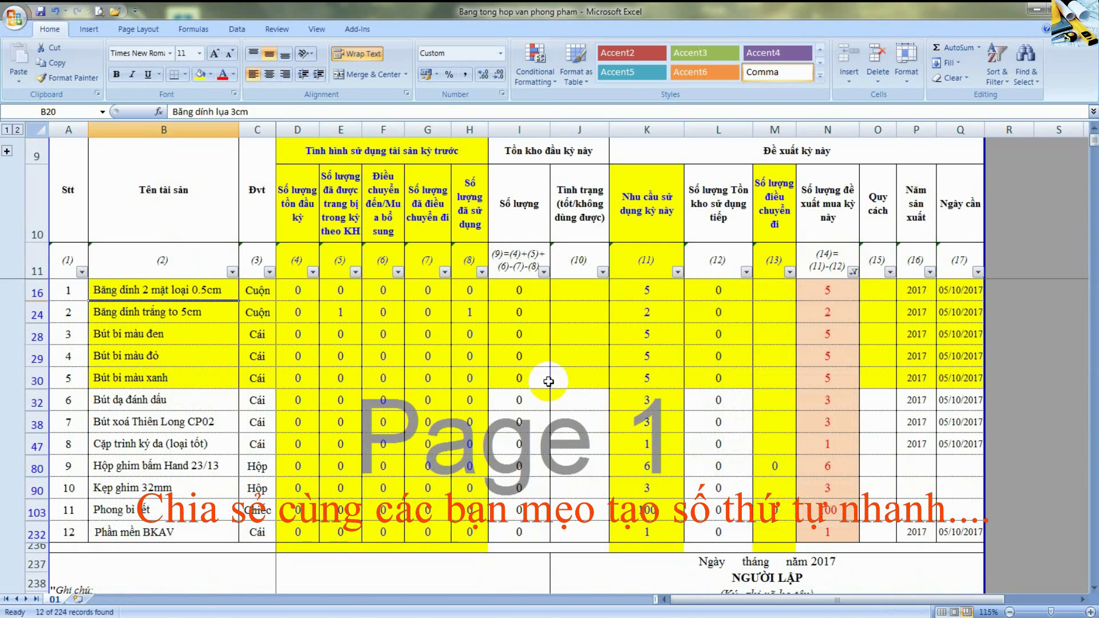
click(68, 290)
click(68, 311)
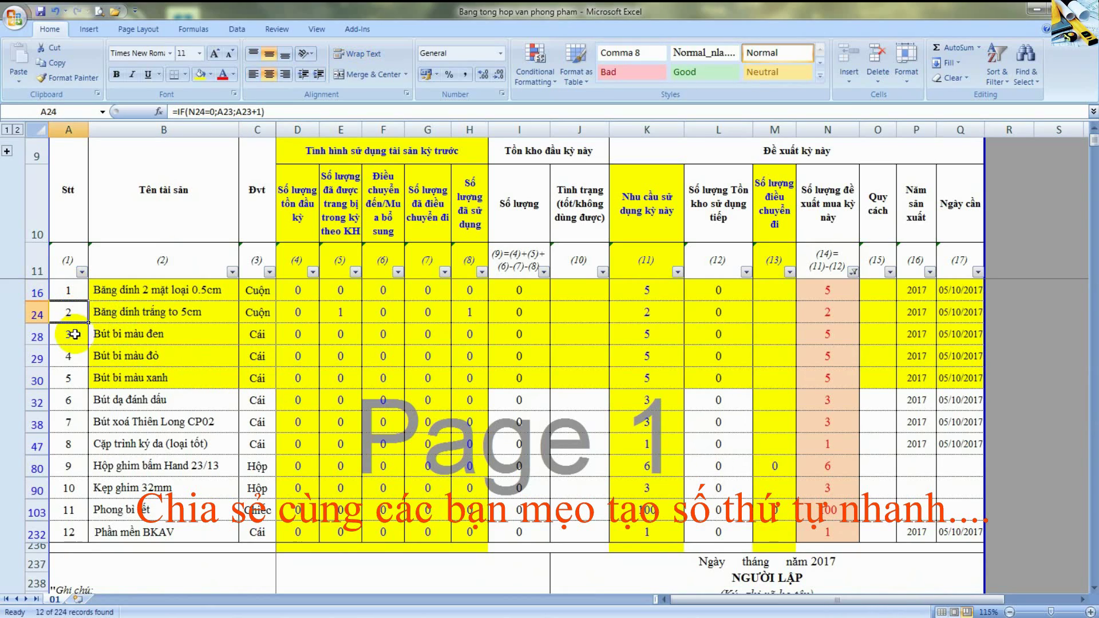
click(68, 334)
click(68, 356)
click(68, 378)
click(68, 400)
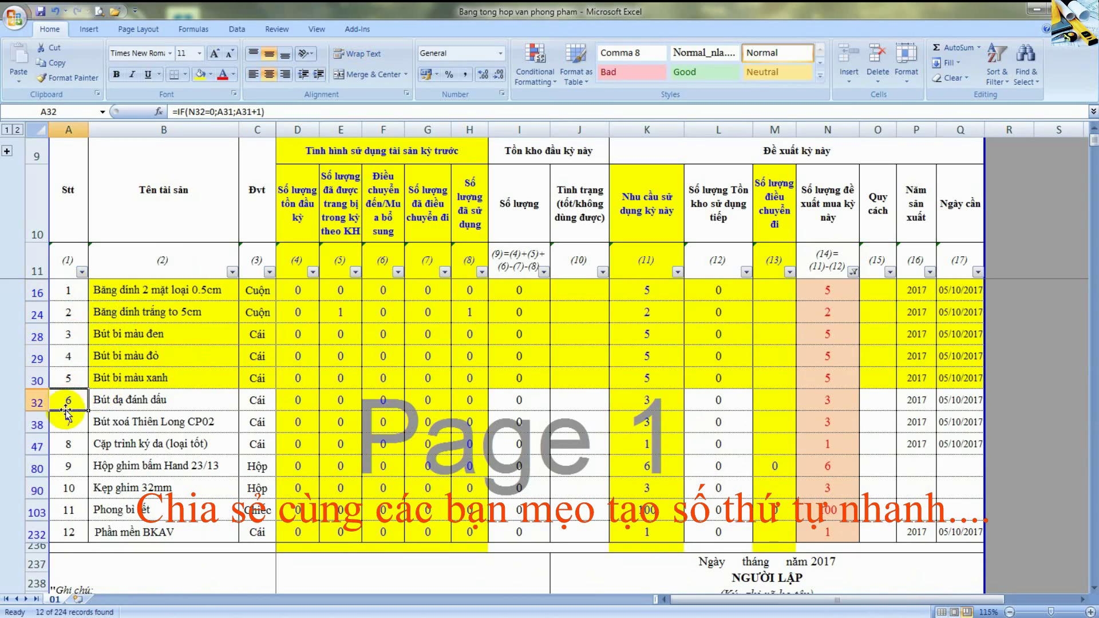
click(68, 422)
click(70, 443)
click(69, 466)
click(67, 489)
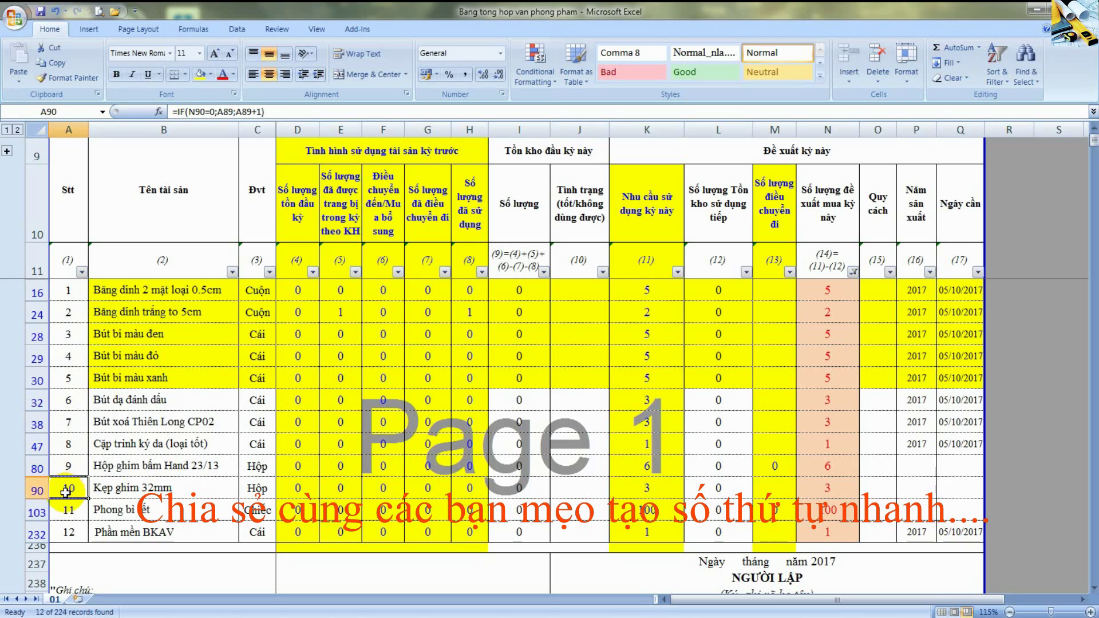
click(68, 510)
click(68, 532)
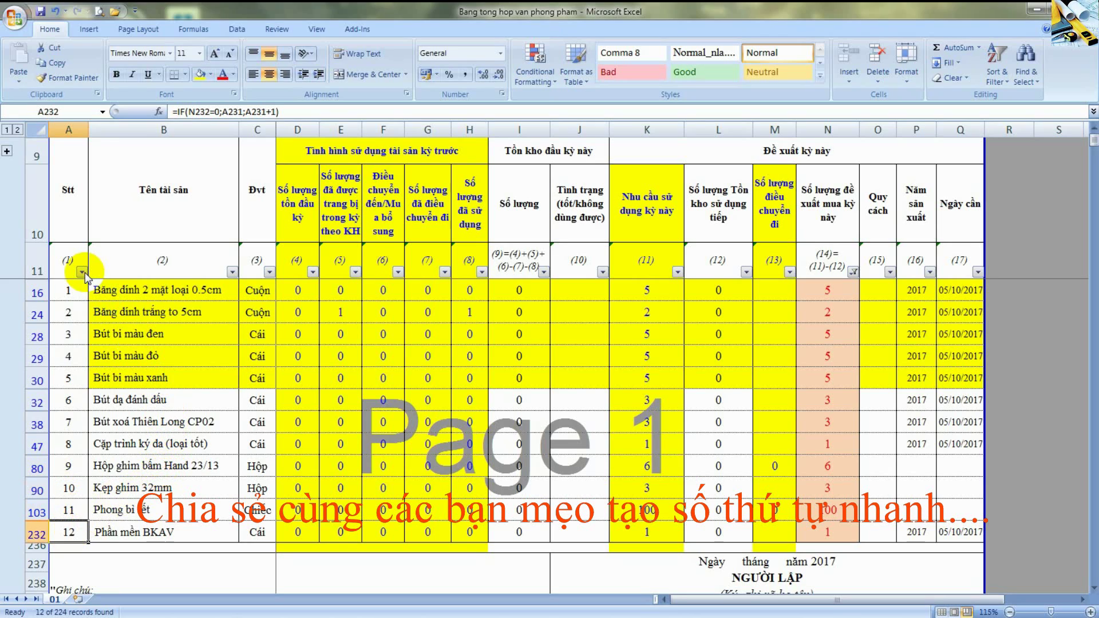
- Clear the column N filter by selecting all values so every row shows
click(852, 271)
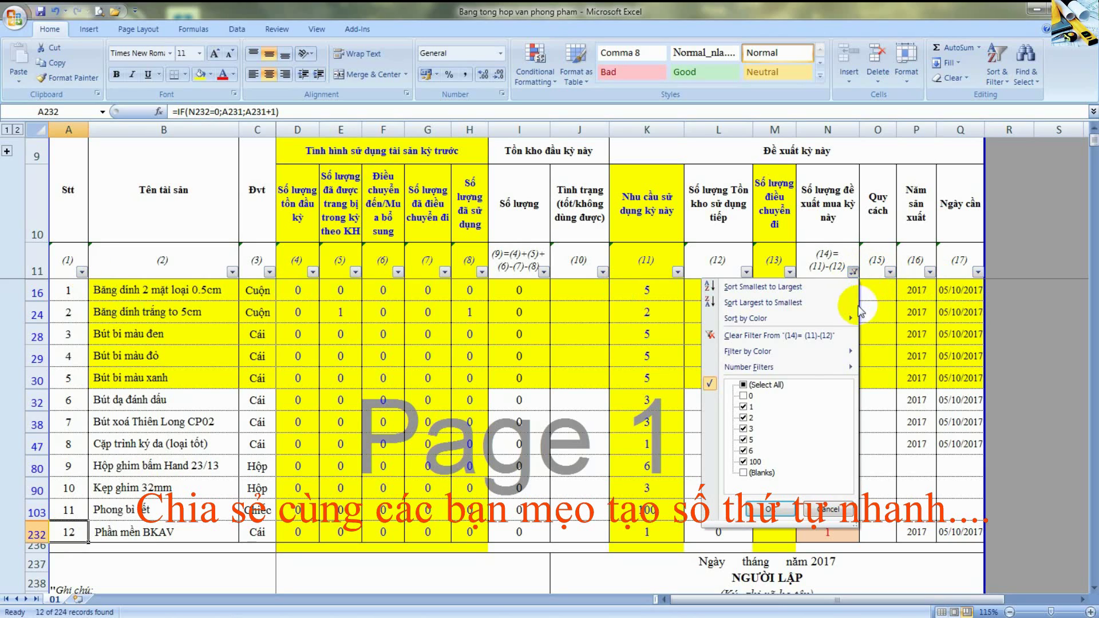
click(766, 385)
click(769, 510)
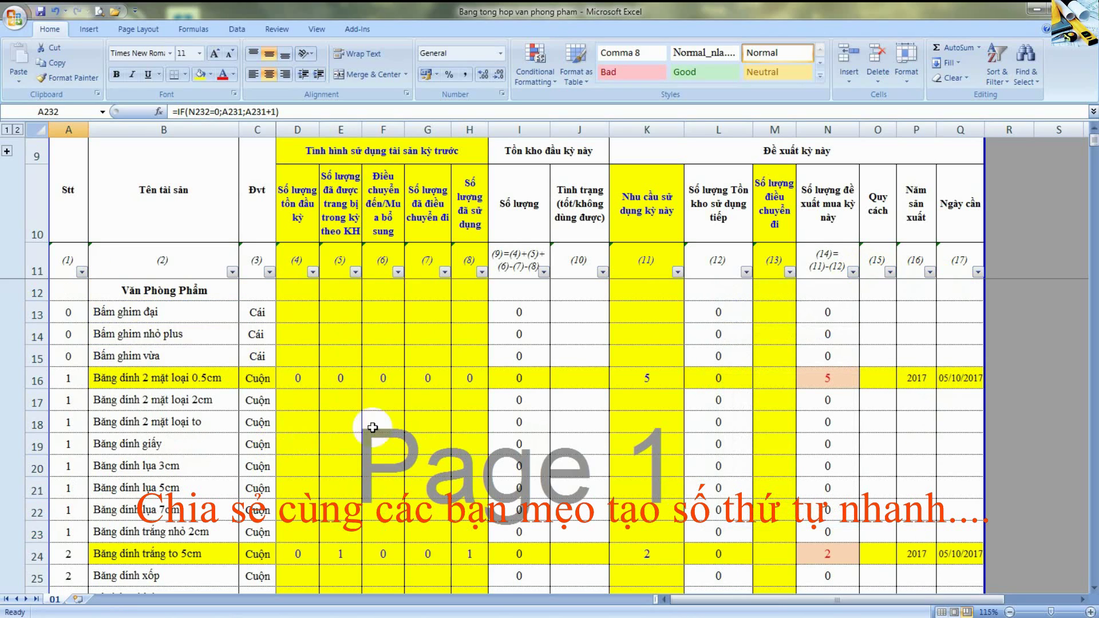
- Fill row 19 yellow and set its quantity needed in K19 to 10
click(37, 444)
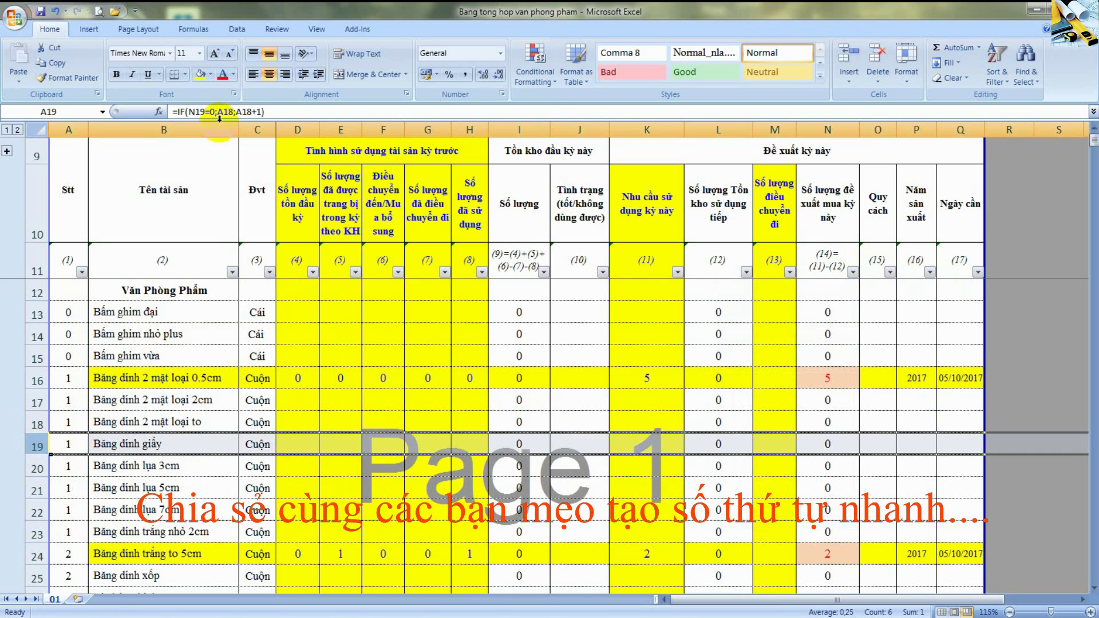
click(201, 78)
click(669, 444)
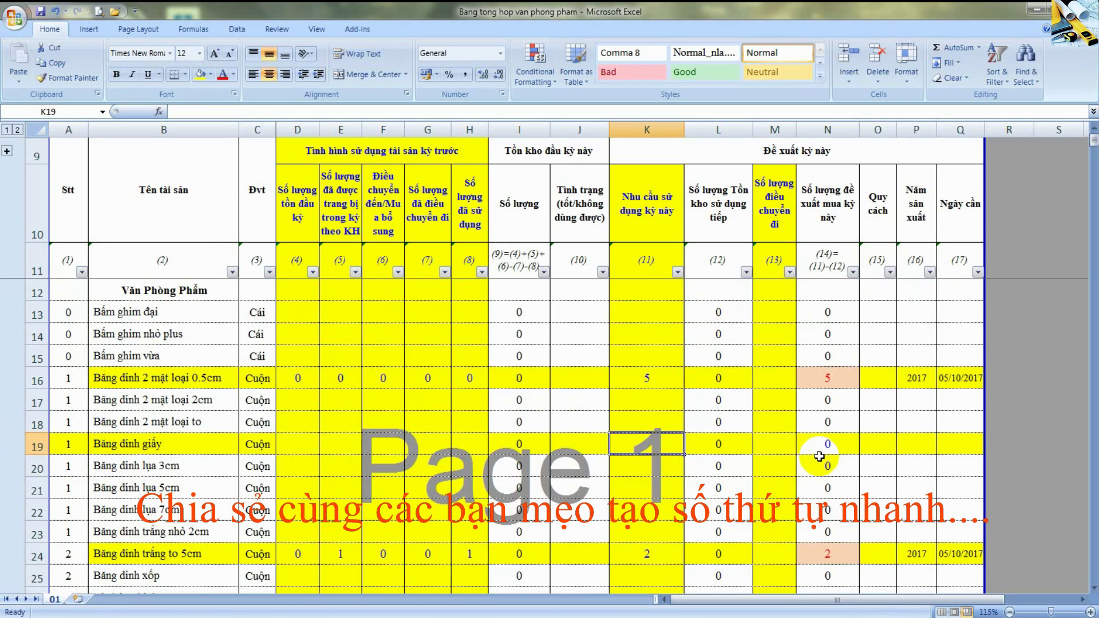
text(10)
key(Return)
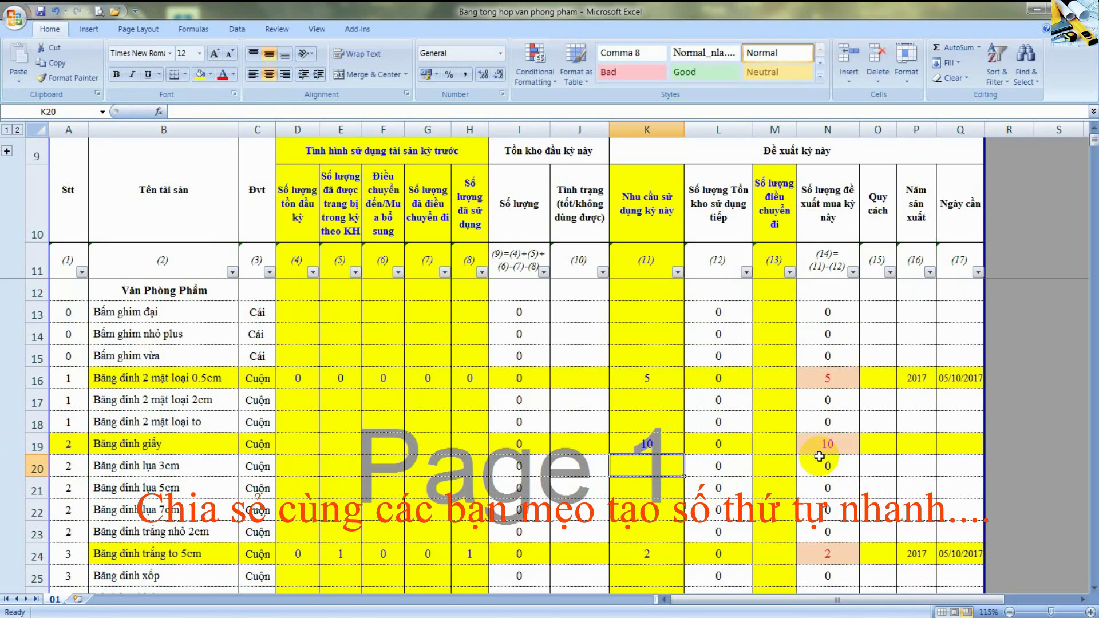
click(69, 381)
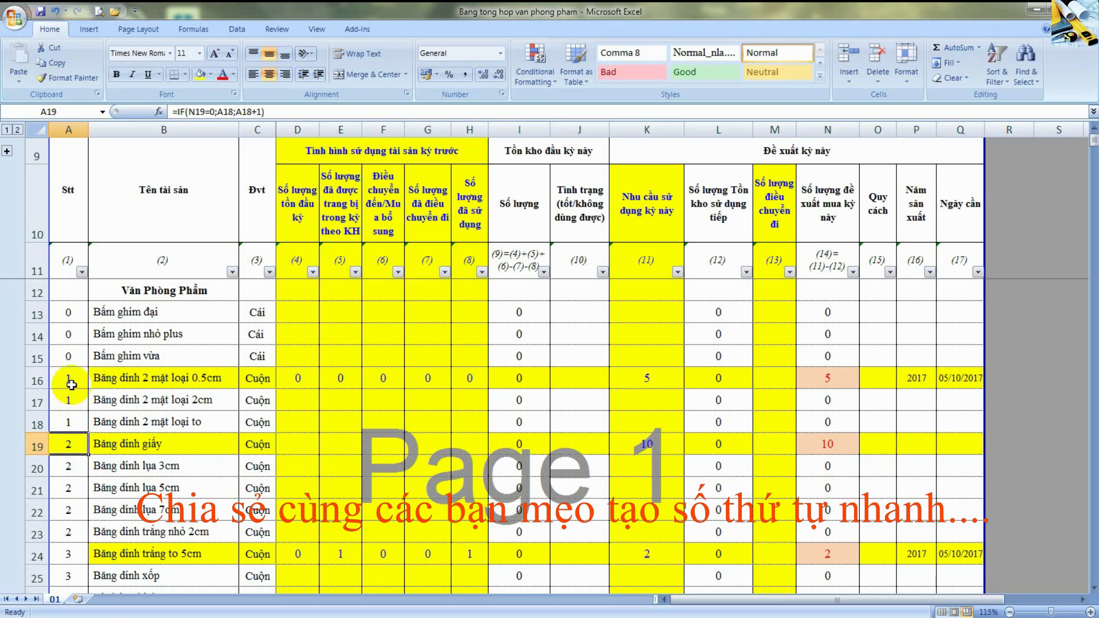
click(68, 445)
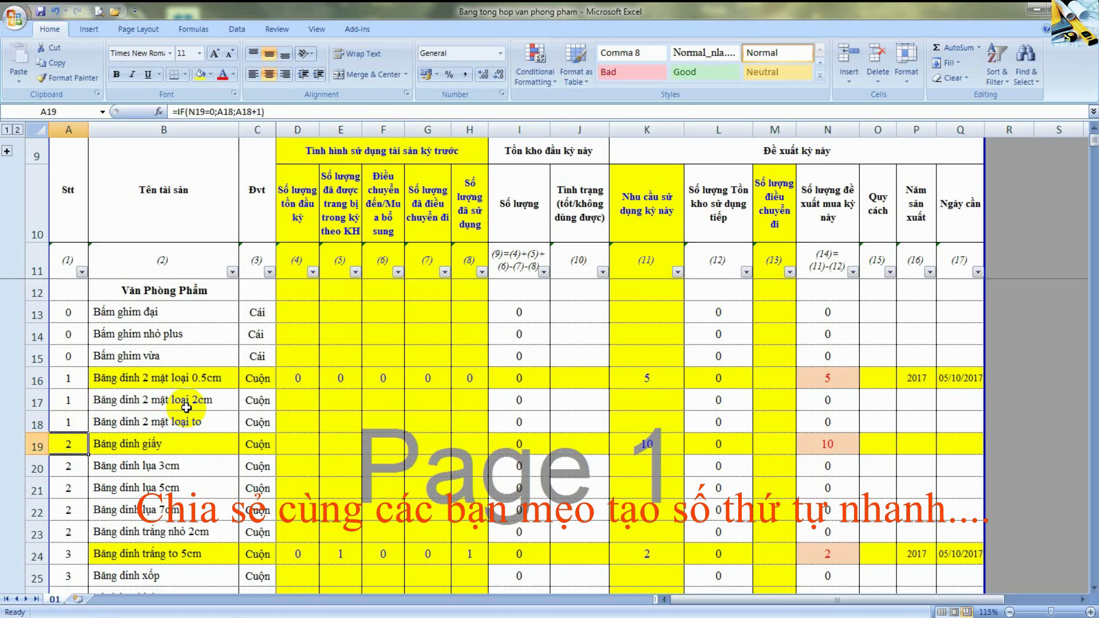
scroll(186, 407, down, 2)
- Set the quantity needed for Bìa bóng kính A3 in K26 to 1
click(69, 422)
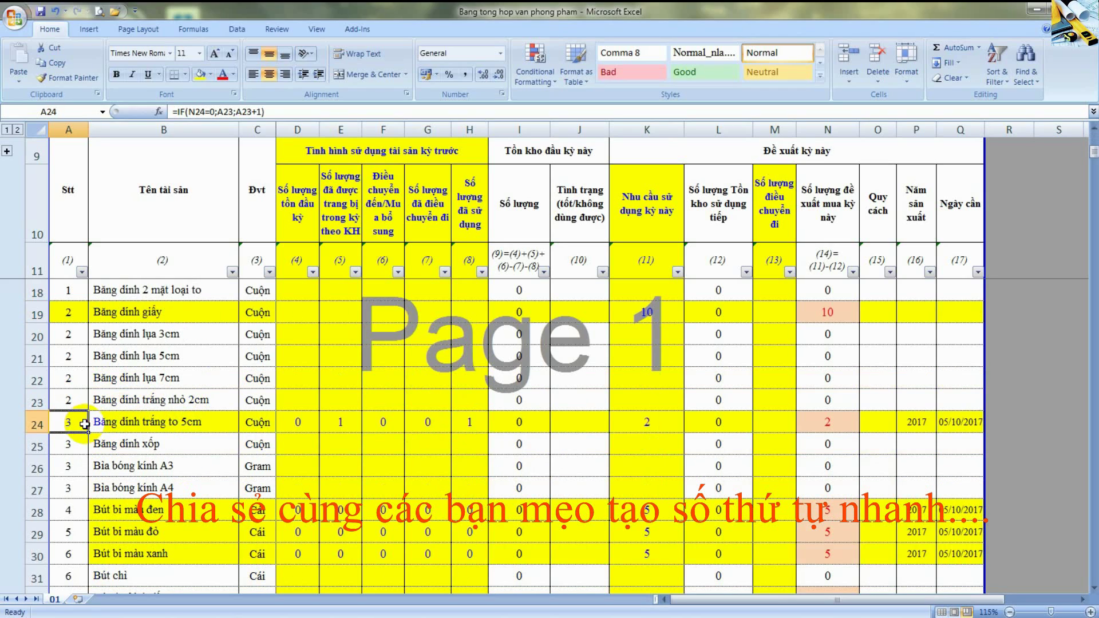
click(34, 467)
click(652, 469)
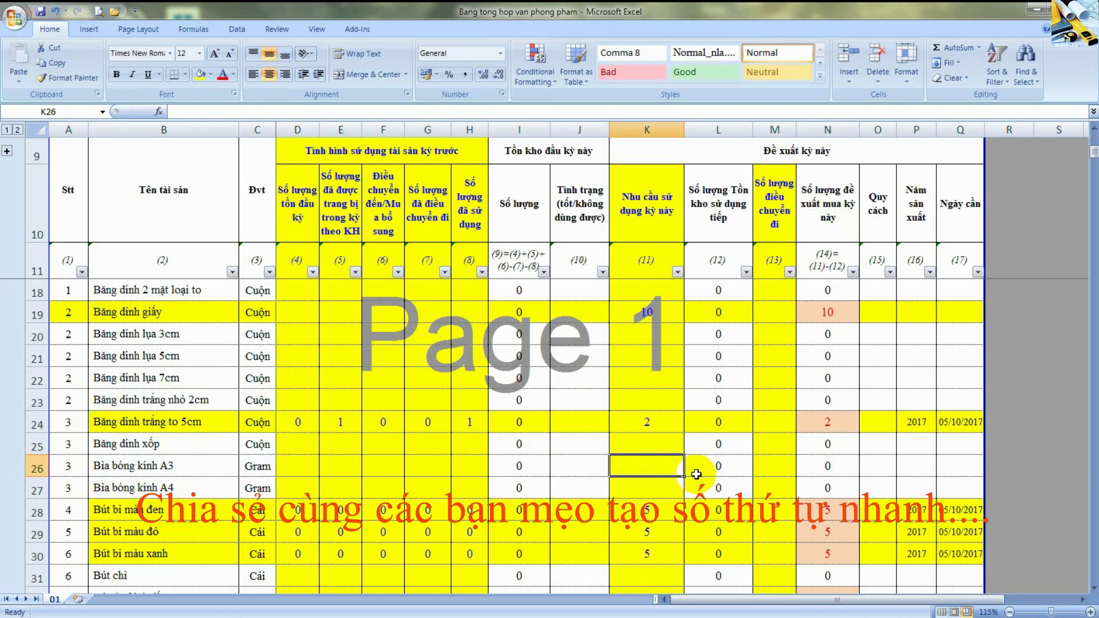
text(1)
key(Return)
click(64, 469)
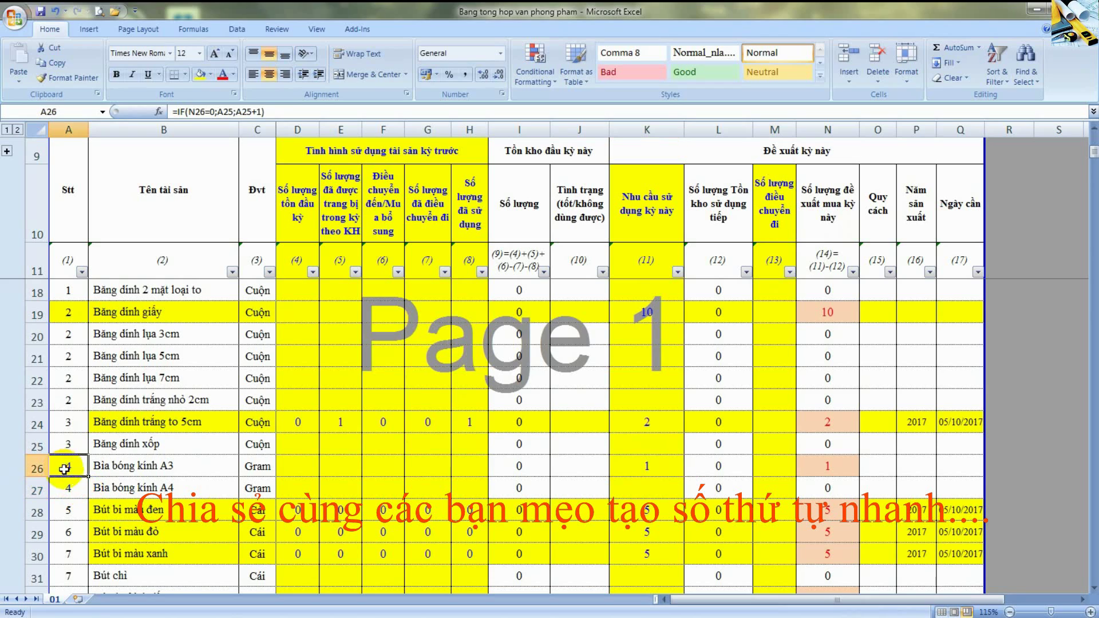
click(64, 509)
- Set the quantity needed in K69 to 5 and check the renumbered Stt through row 80
scroll(114, 475, down, 4)
scroll(143, 458, down, 4)
scroll(165, 447, down, 5)
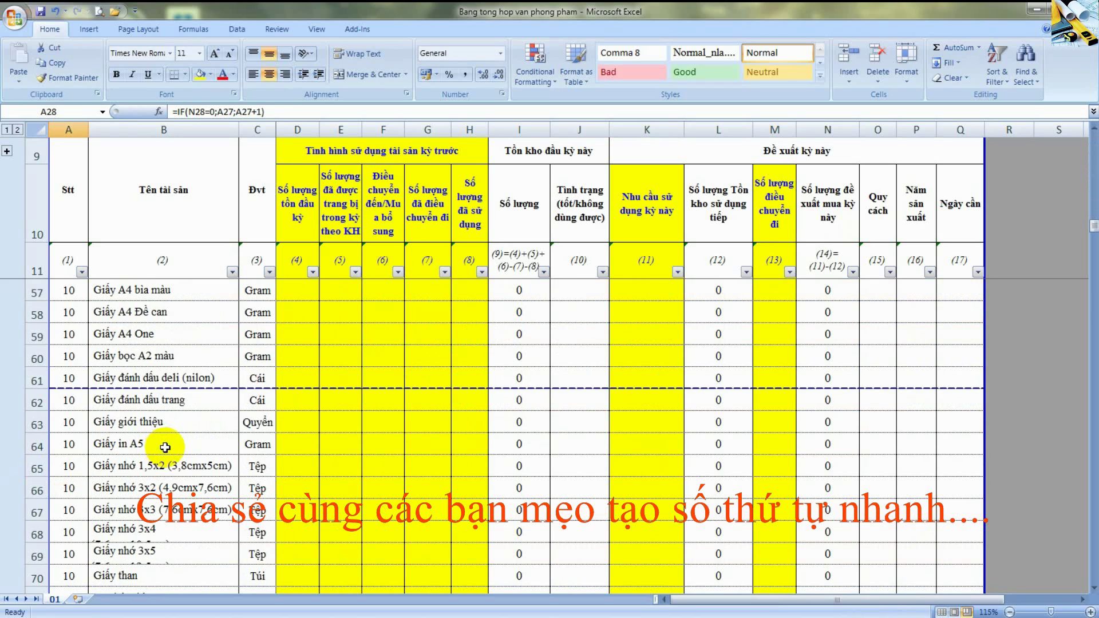
scroll(164, 447, down, 2)
click(34, 423)
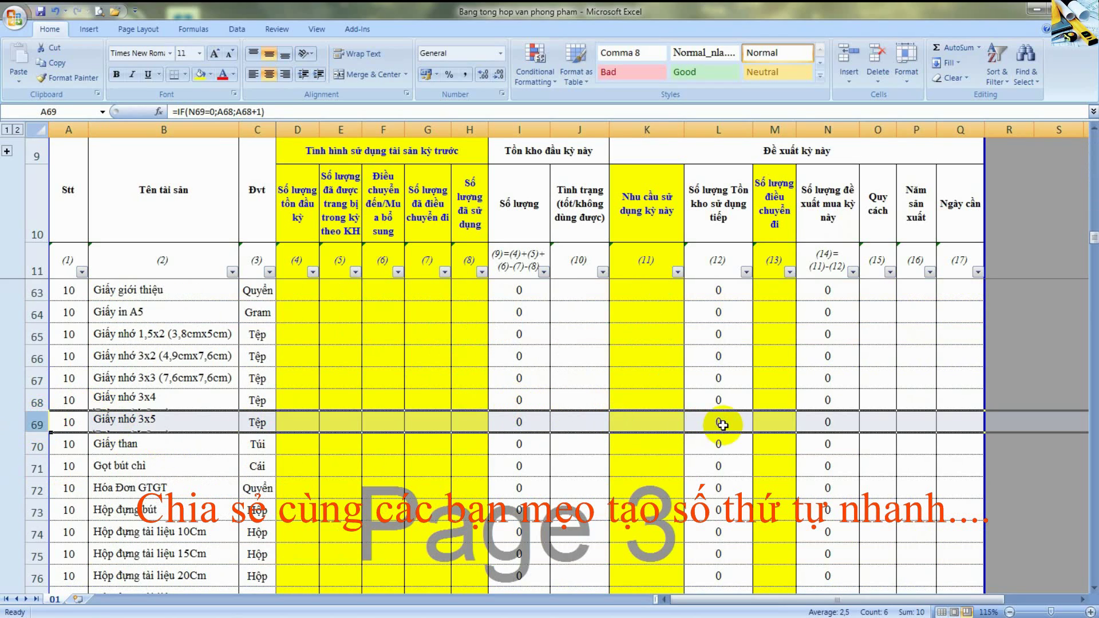
click(679, 417)
text(5)
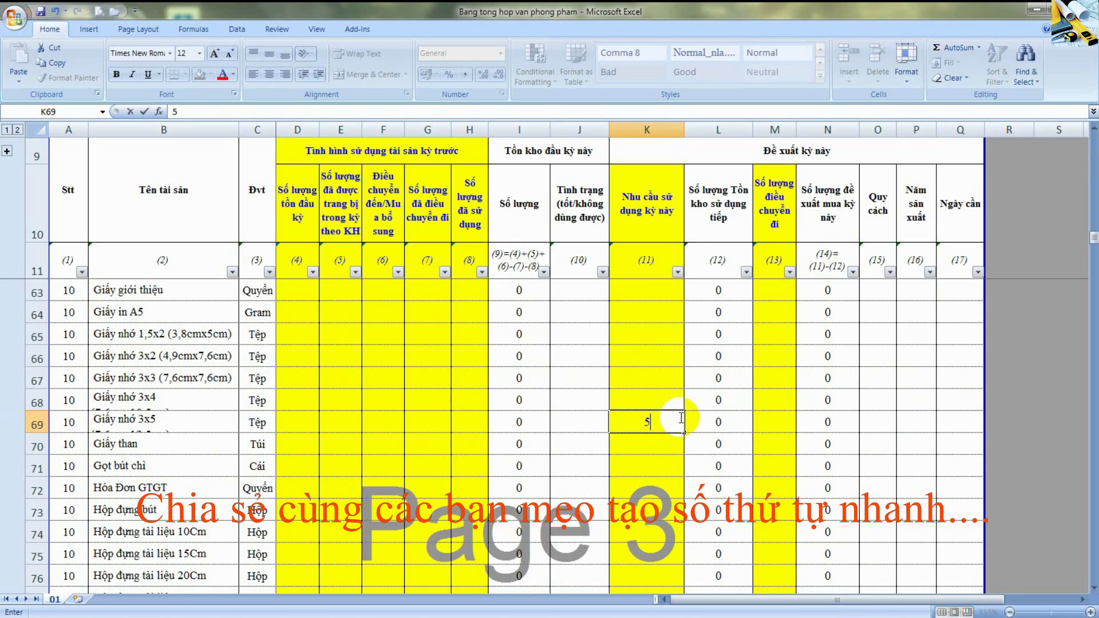
key(Return)
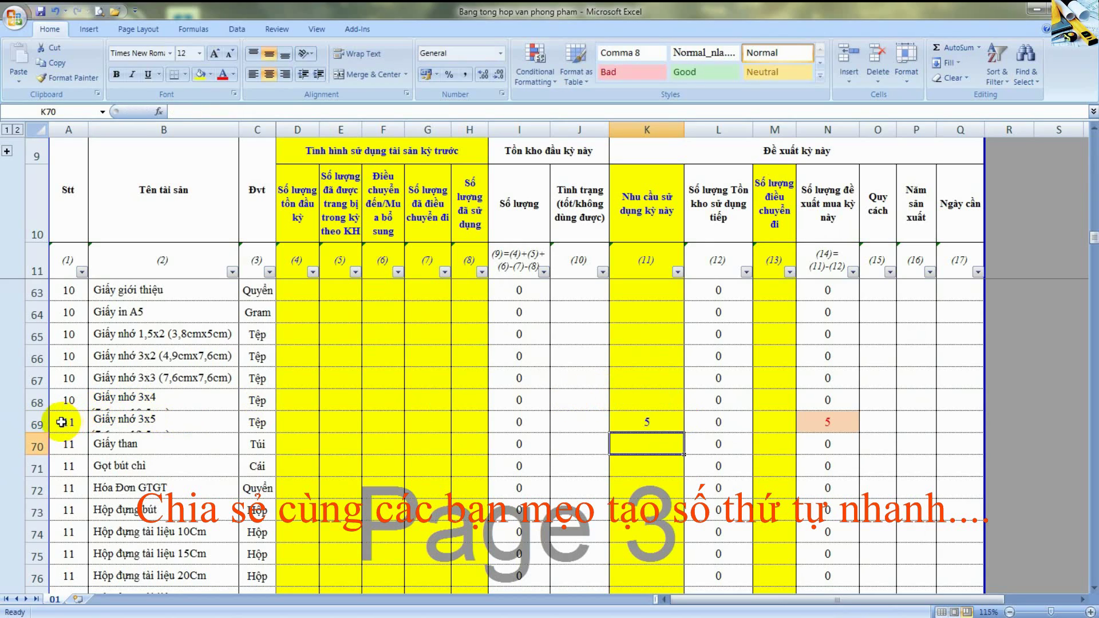
click(37, 422)
scroll(177, 426, down, 3)
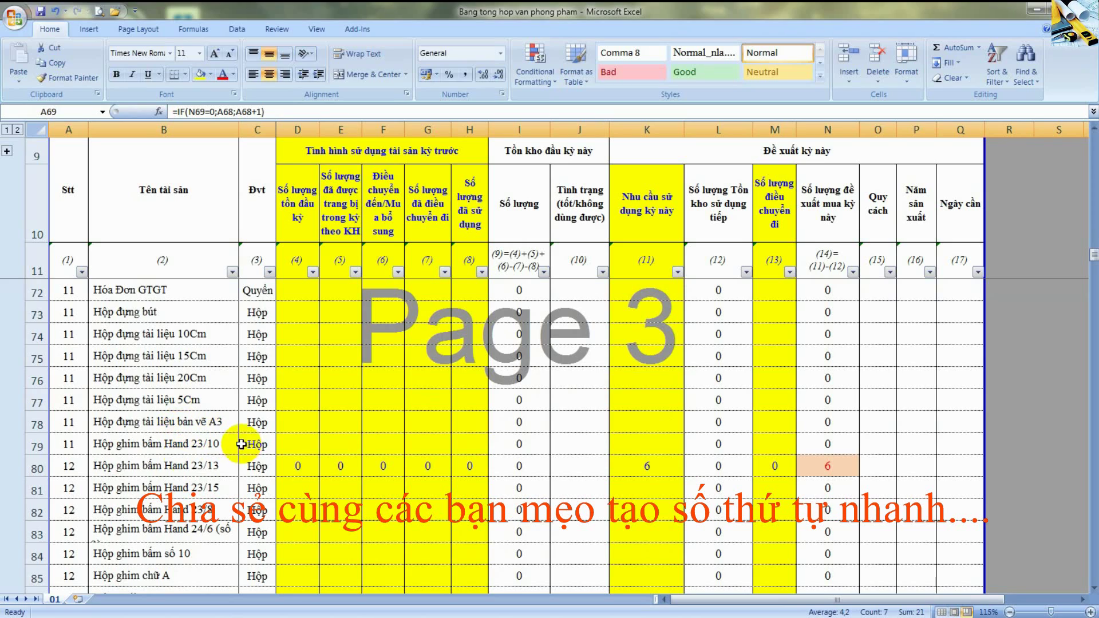
click(37, 467)
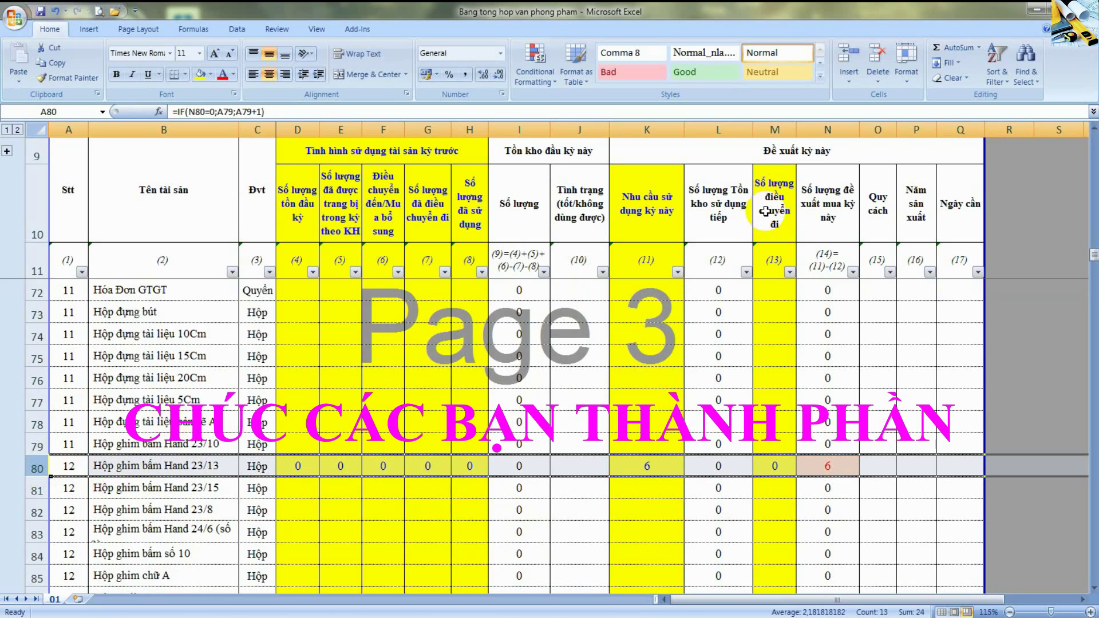
- Filter column N to hide the 0-quantity rows
click(853, 272)
click(743, 396)
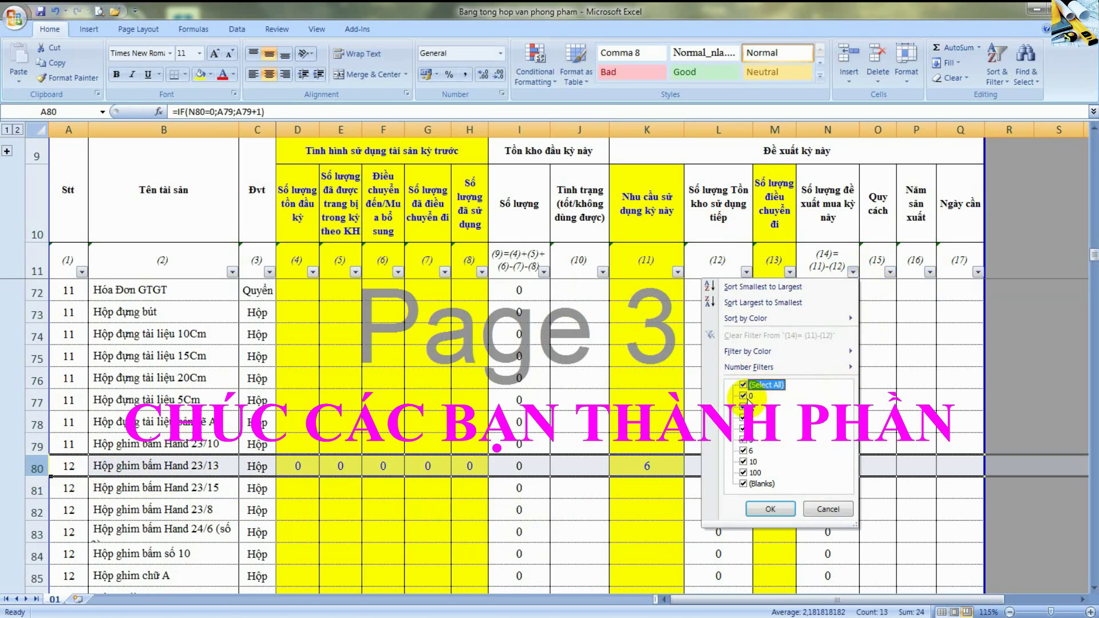
click(767, 509)
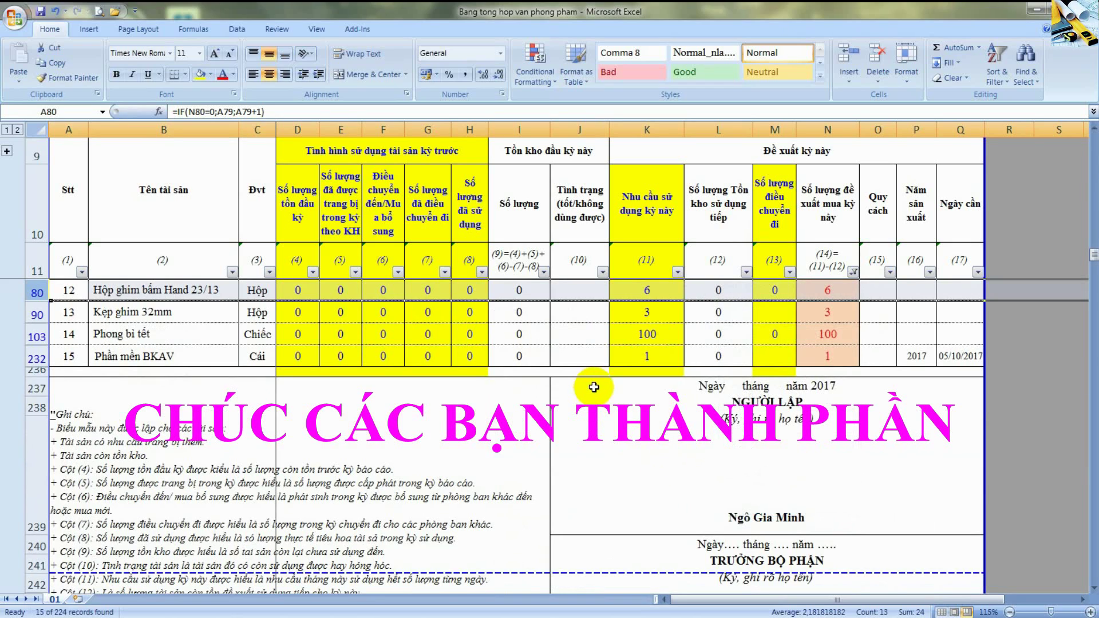
- Verify the filtered Stt column numbers the 15 rows consecutively from 1 to 15
scroll(590, 380, up, 4)
click(67, 290)
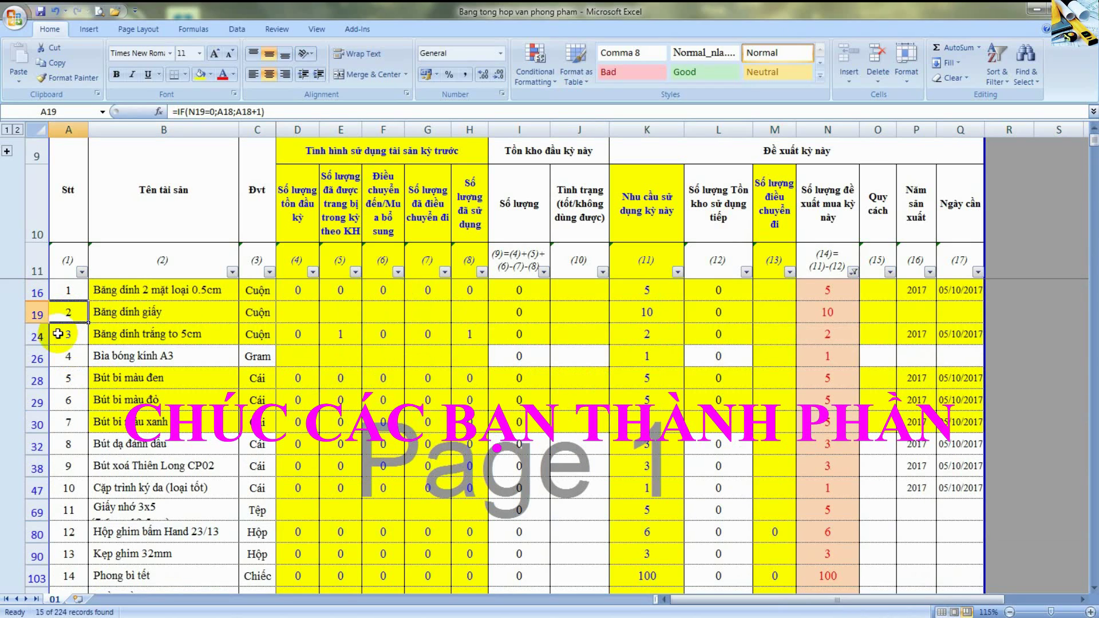
click(69, 380)
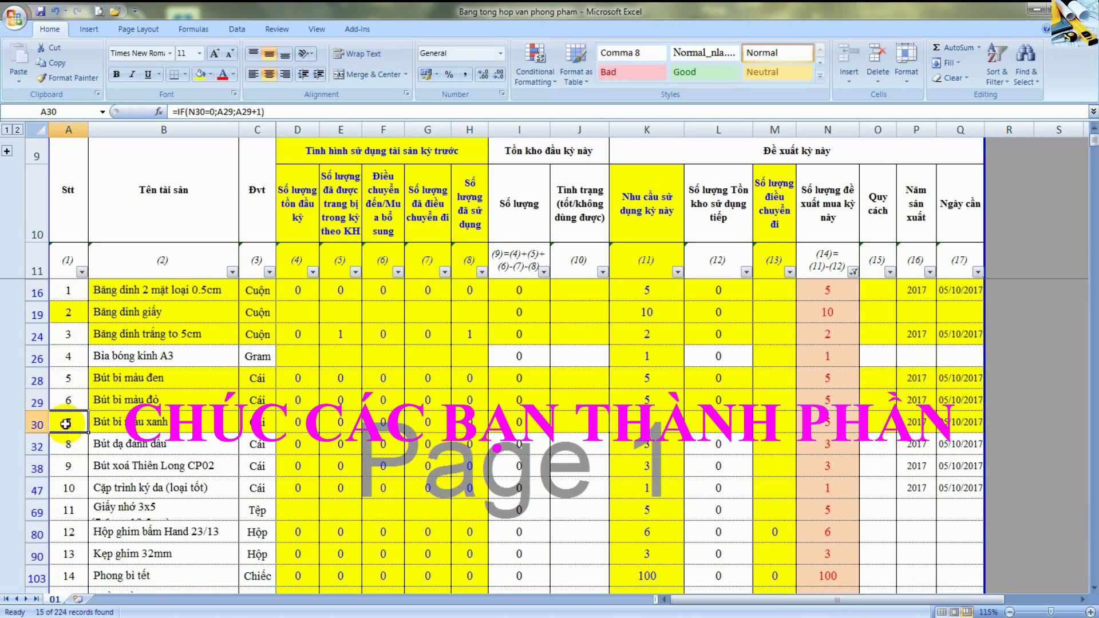
click(71, 486)
scroll(68, 446, down, 1)
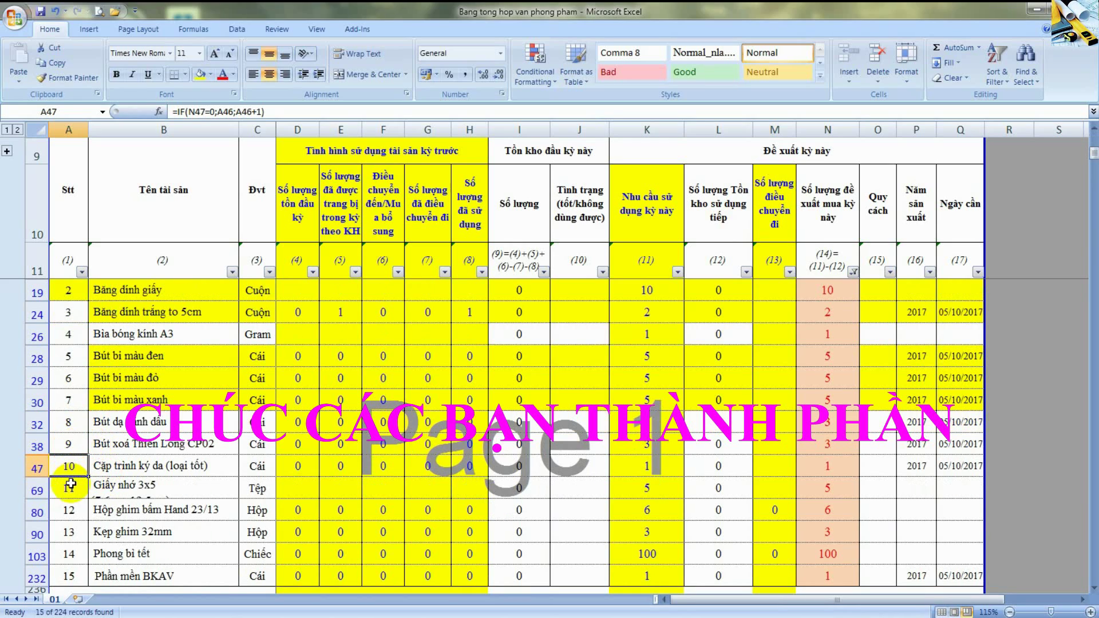
click(68, 510)
scroll(117, 433, down, 2)
click(69, 487)
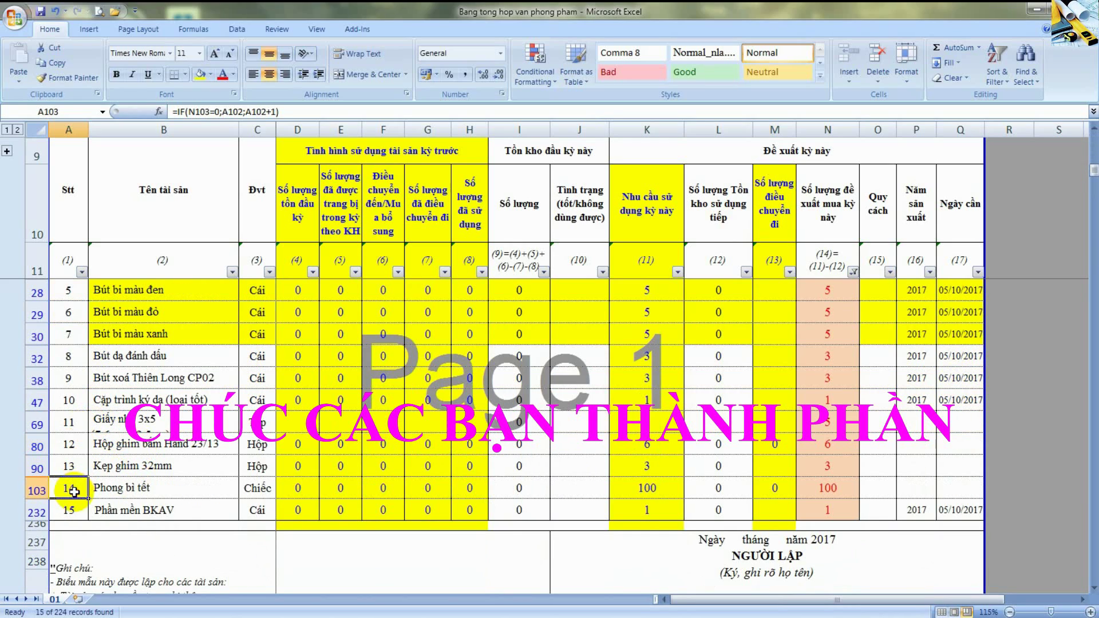
click(68, 510)
scroll(824, 395, up, 2)
scroll(827, 389, down, 1)
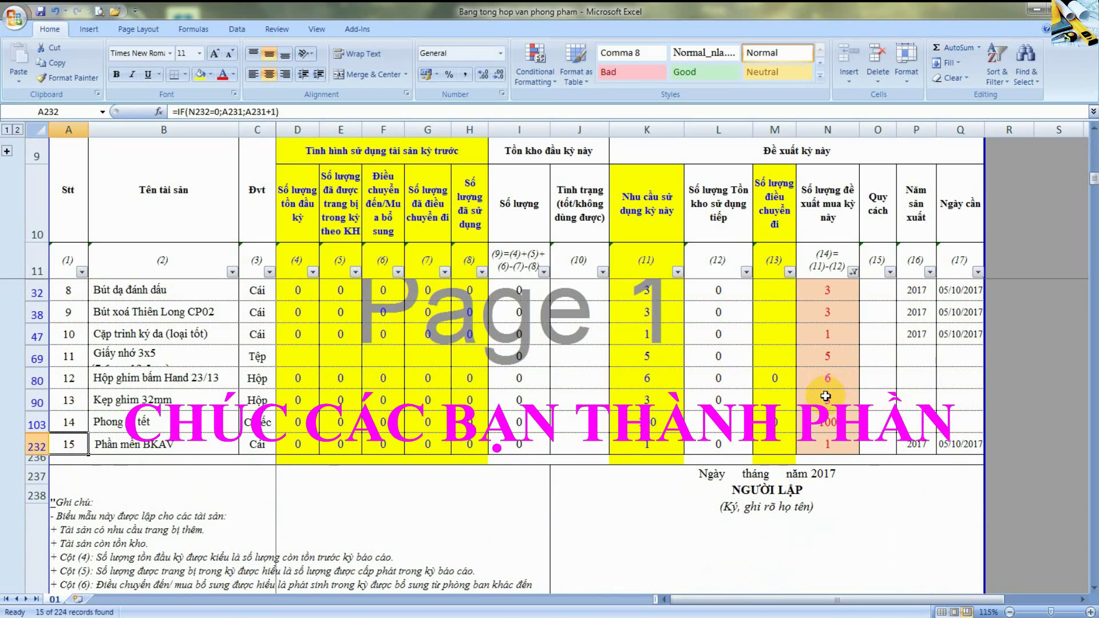